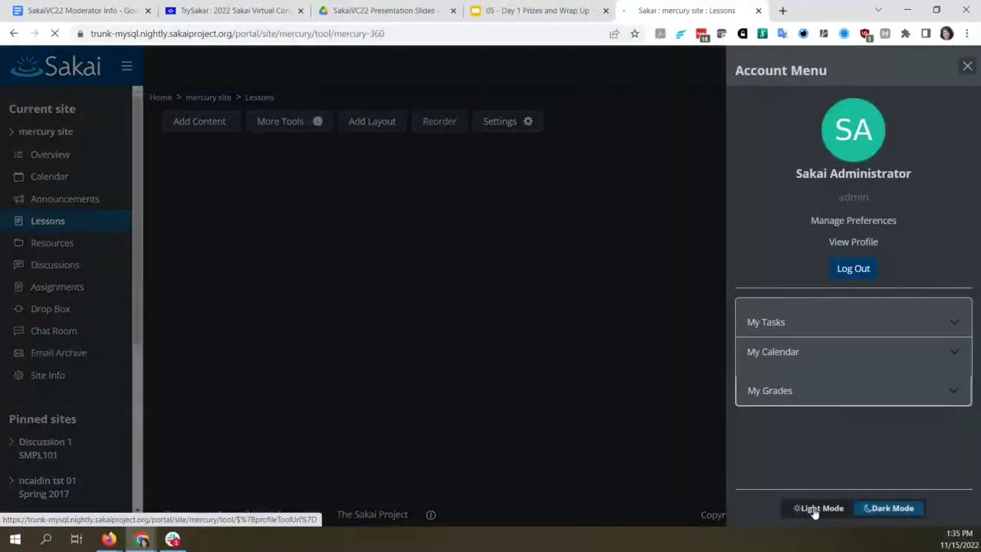
Review the section layout templates and additional options available for the Lessons page.
left_click(967, 66)
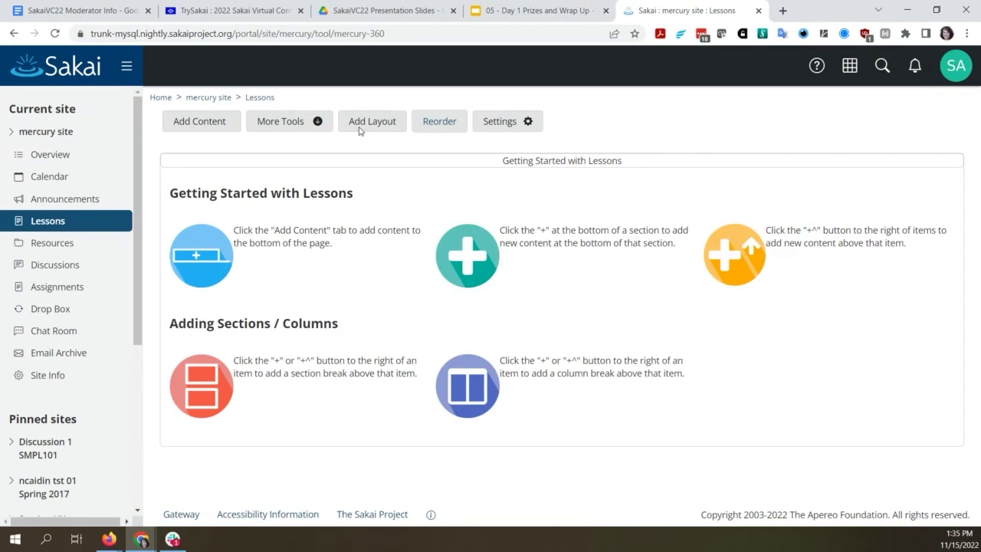
left_click(387, 125)
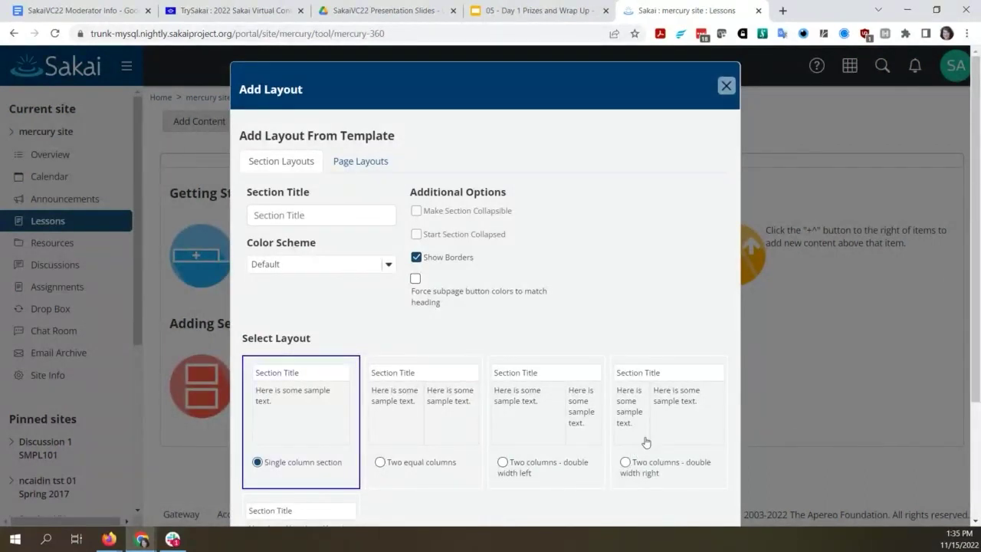
scroll(384, 470, "down", 3)
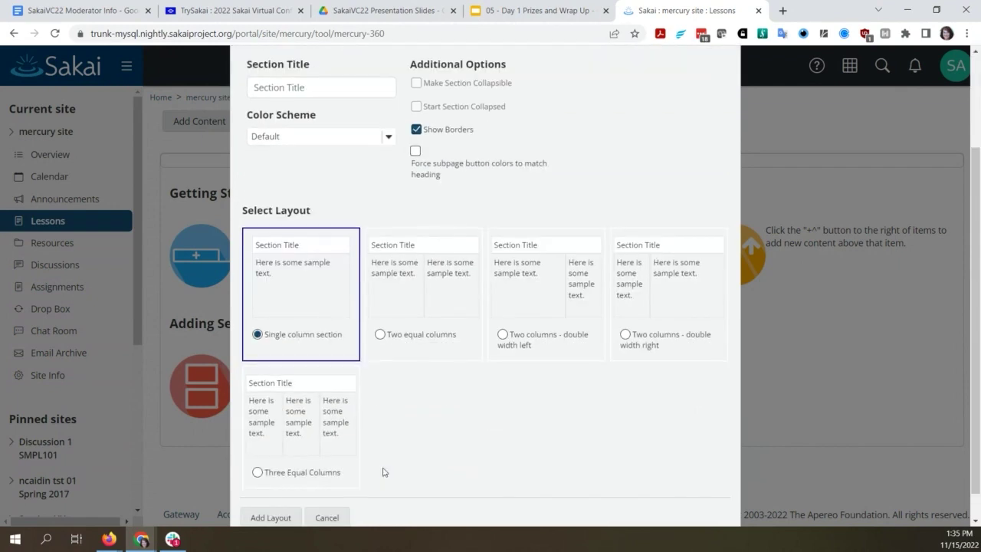
left_click(416, 152)
left_click(416, 151)
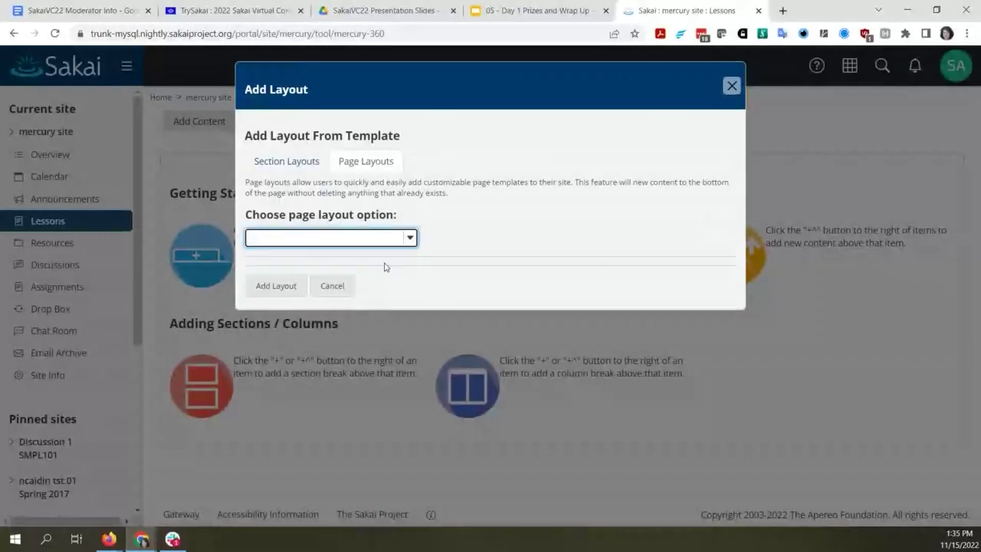
Choose the Interior Layout with Resources Section page layout and view its preview image.
left_click(383, 266)
left_click(402, 237)
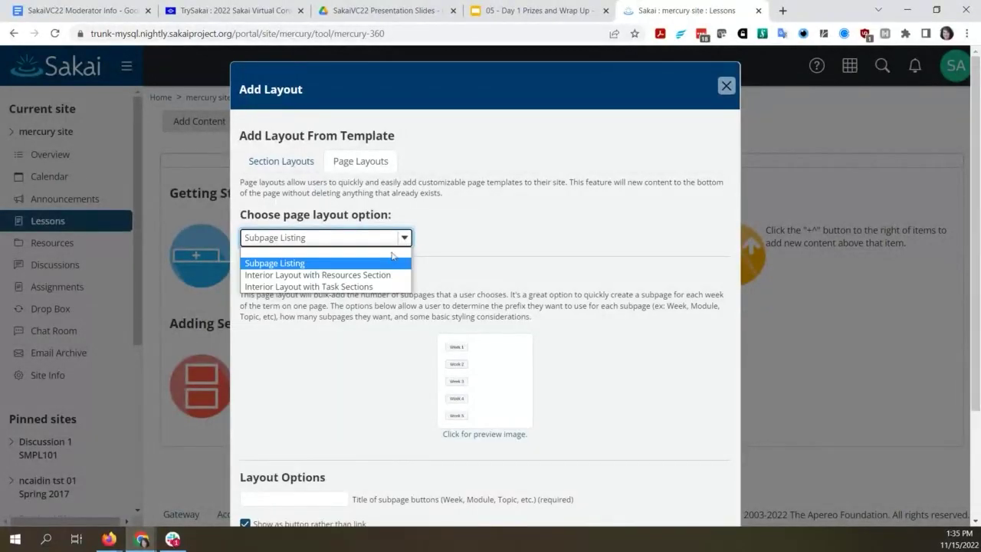
left_click(383, 273)
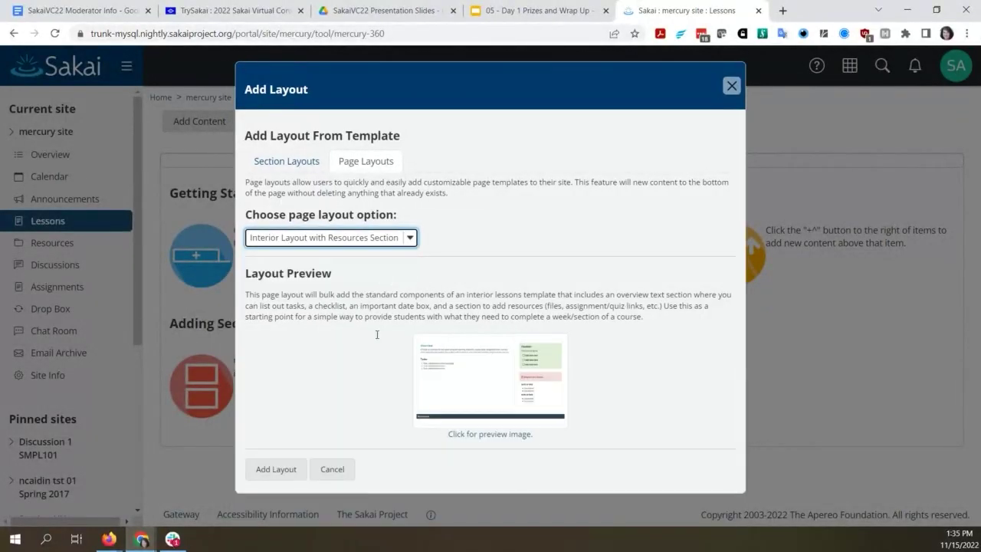
left_click(490, 434)
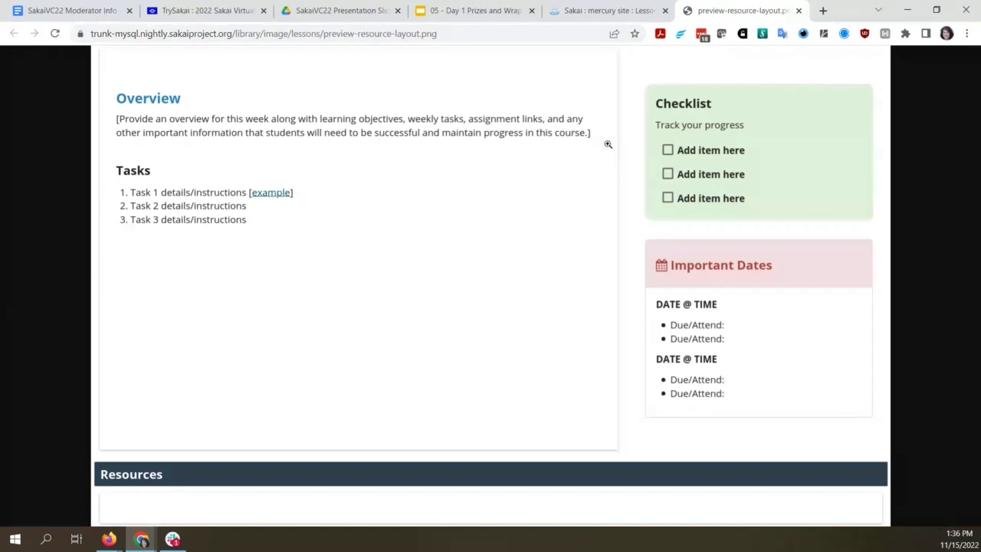
left_click(611, 12)
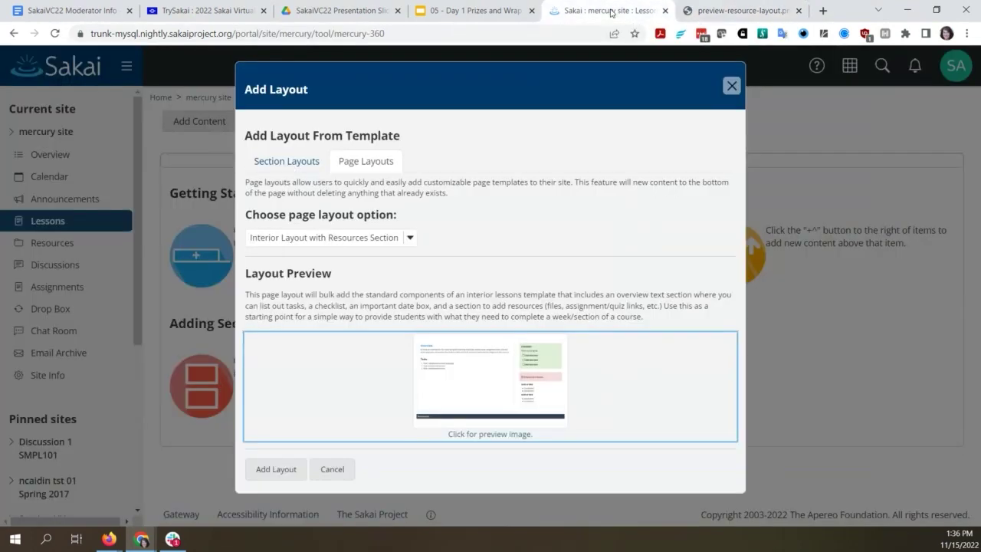
Choose the Interior Layout with Task Sections page layout, view its preview image, and leave without adding a layout.
left_click(382, 242)
left_click(377, 287)
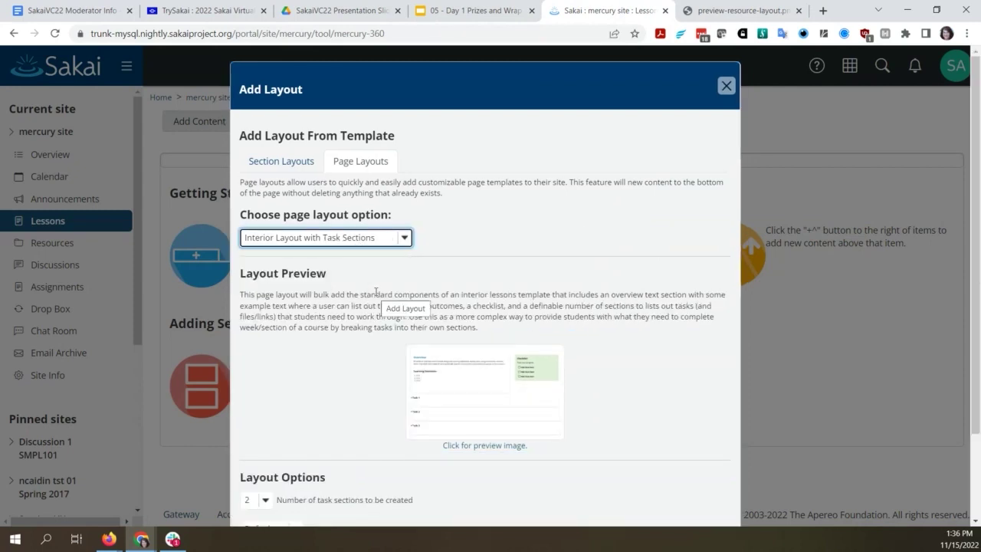
left_click(478, 403)
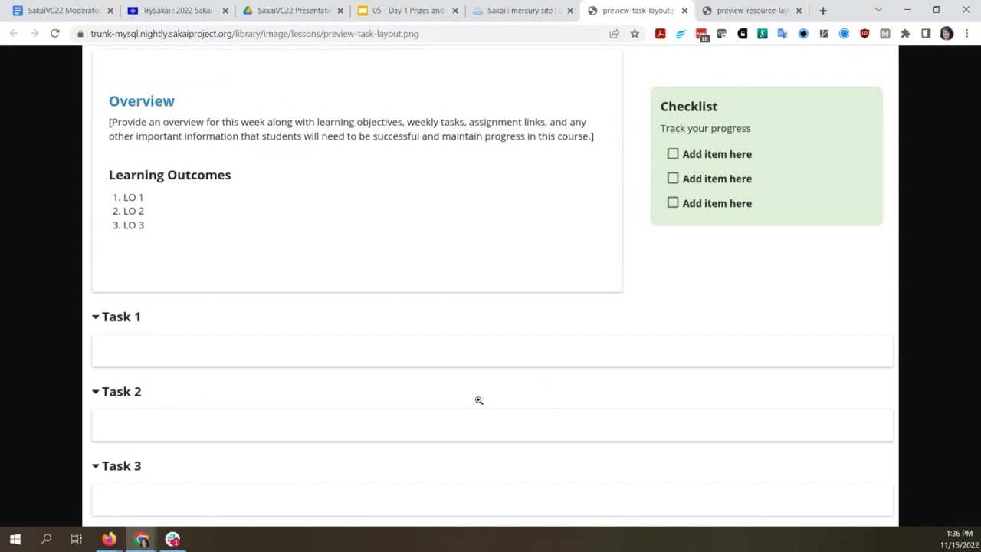
left_click(684, 11)
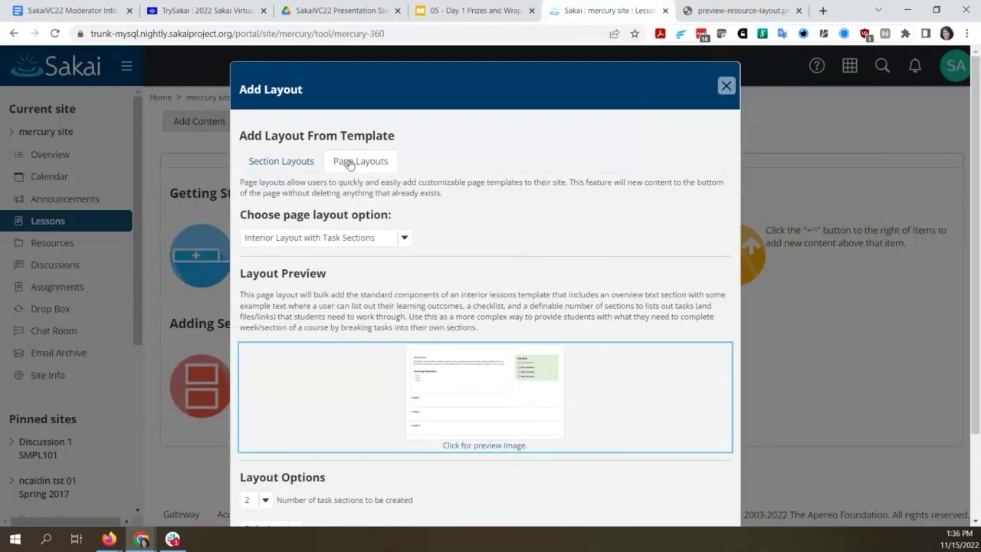
left_click(726, 85)
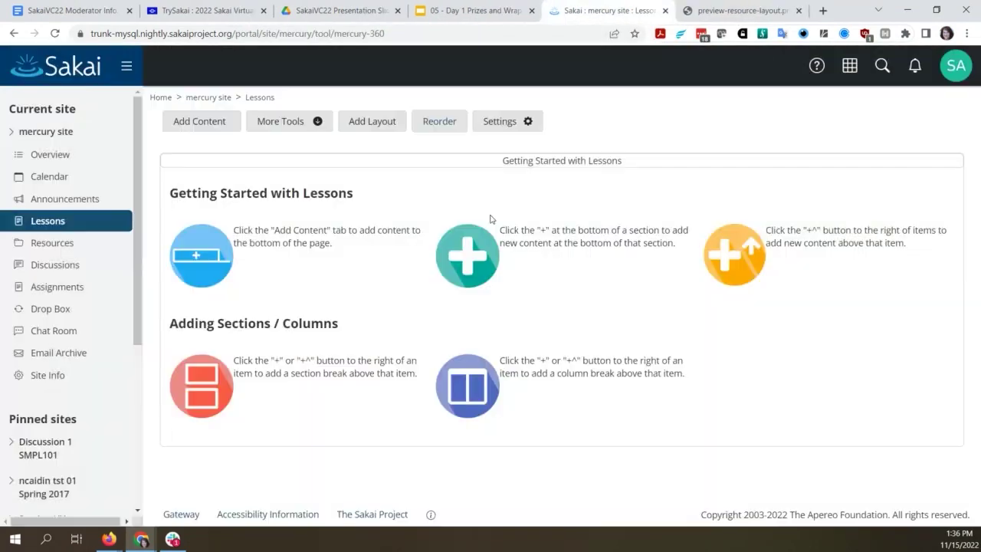
Start a new text item on the Lessons page and insert the Instructor Insight Conversation content template.
left_click(204, 124)
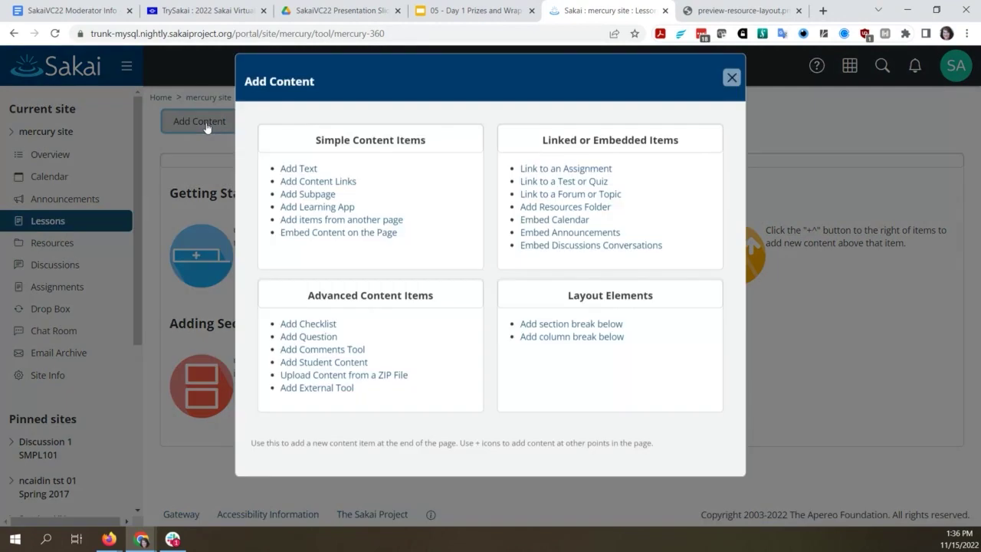
left_click(298, 176)
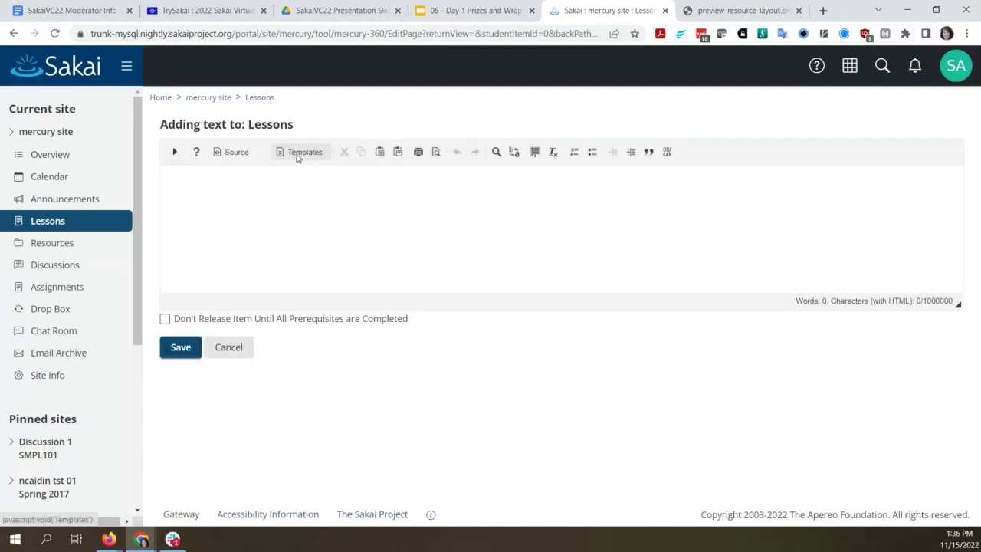
left_click(296, 153)
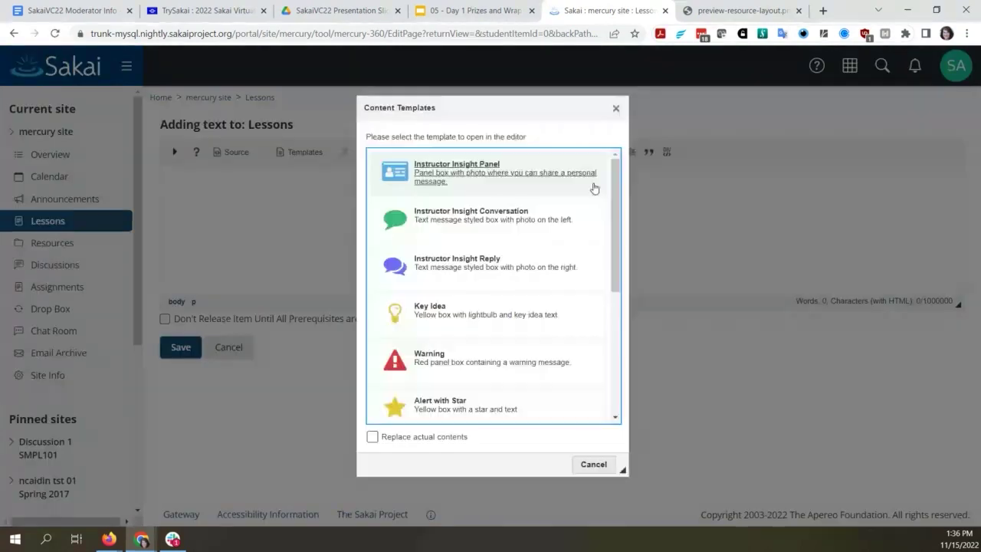
left_click_drag(617, 184, 602, 370)
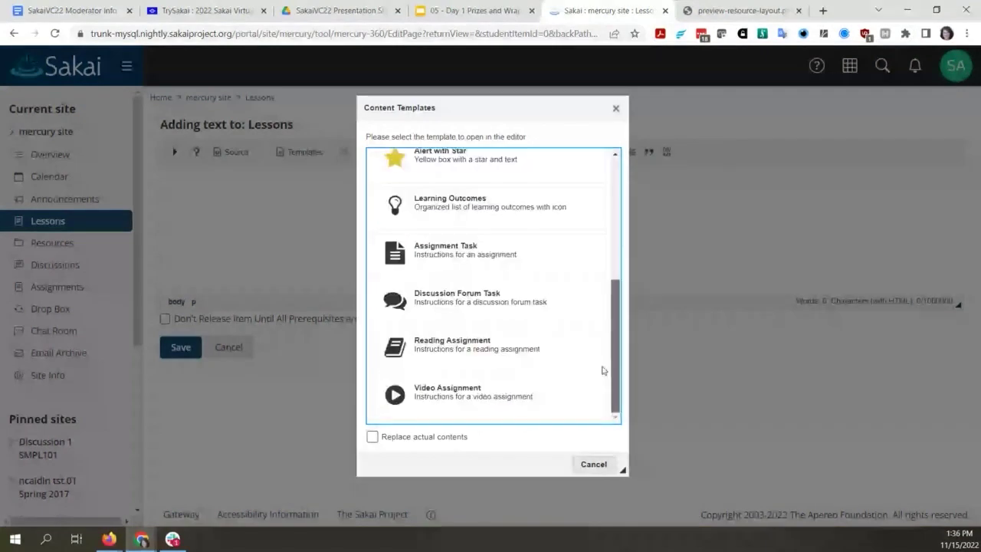
scroll(603, 370, "up", 5)
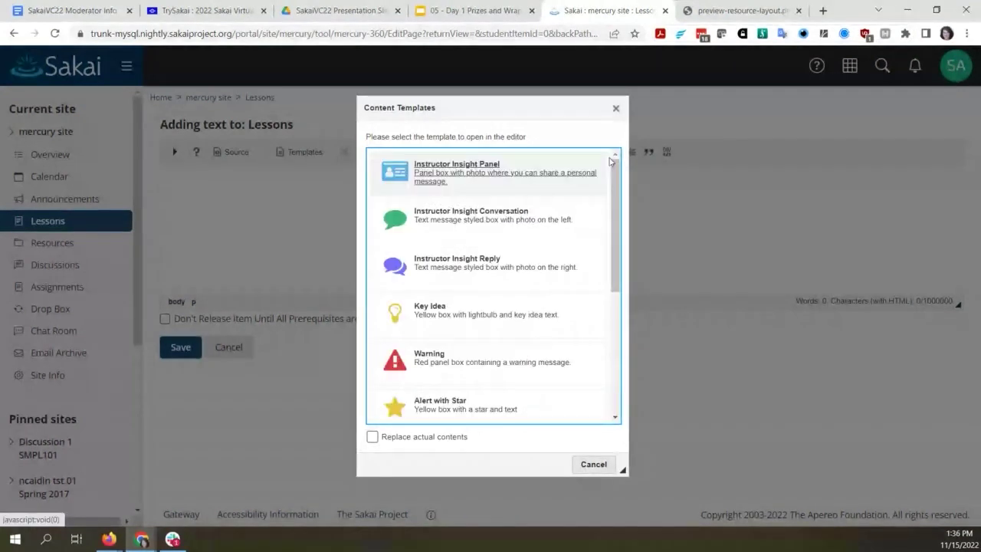
left_click(466, 216)
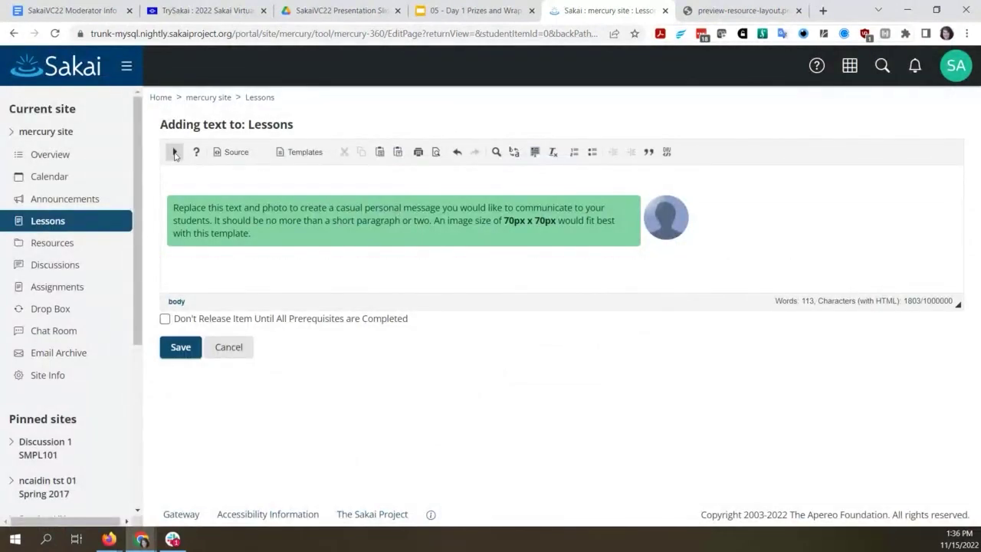
Insert the Alert with Star template below the conversation box and save the text item.
left_click(300, 153)
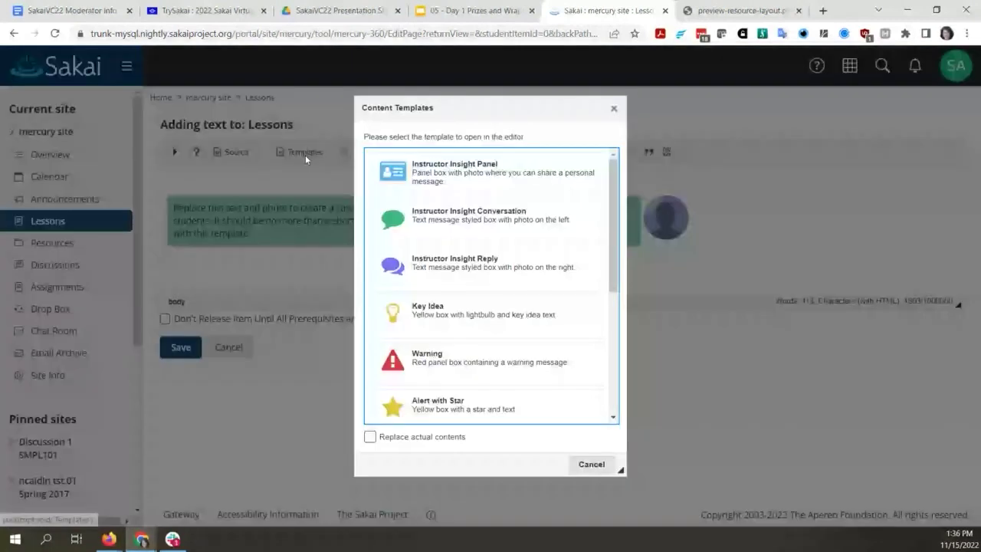
scroll(437, 281, "down", 2)
left_click(438, 277)
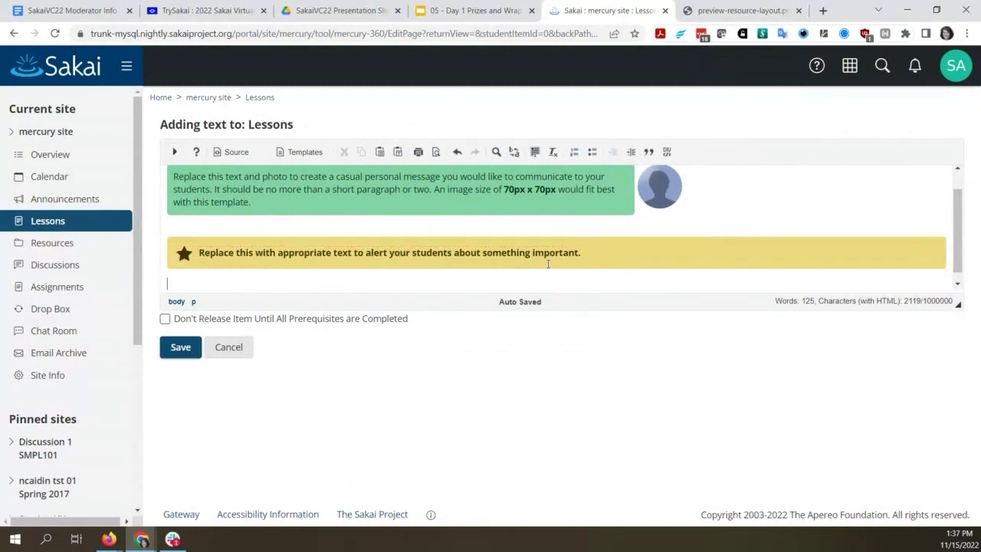
left_click(298, 153)
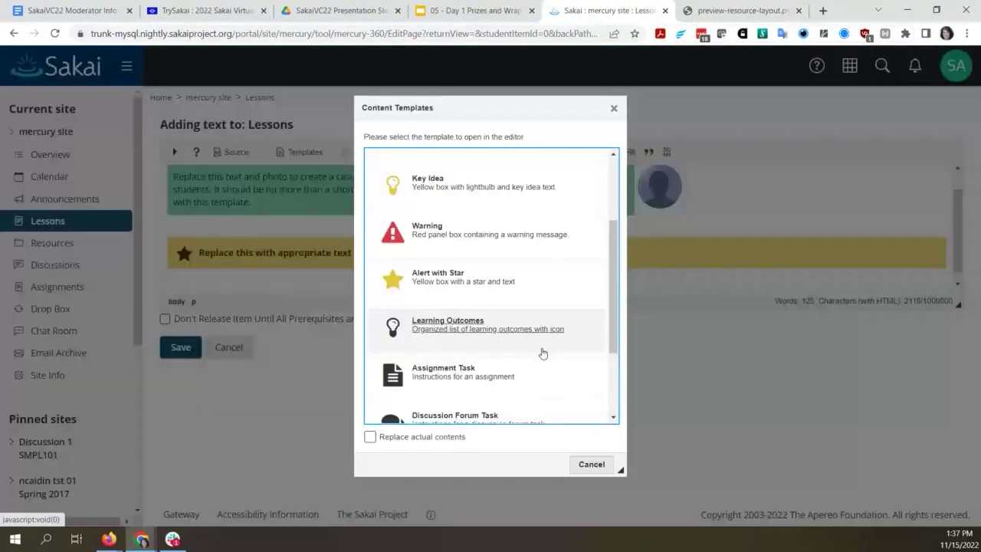
scroll(584, 401, "up", 3)
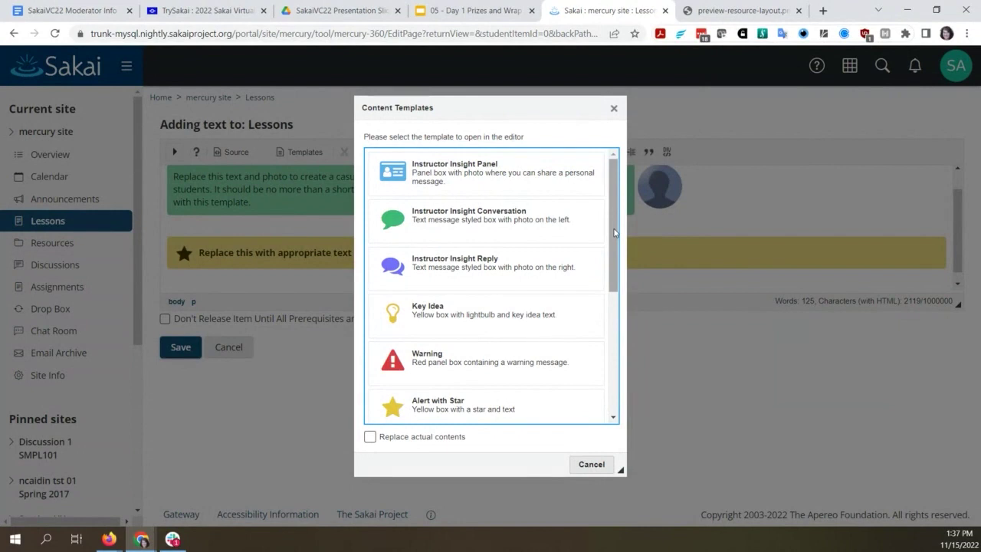
left_click(612, 109)
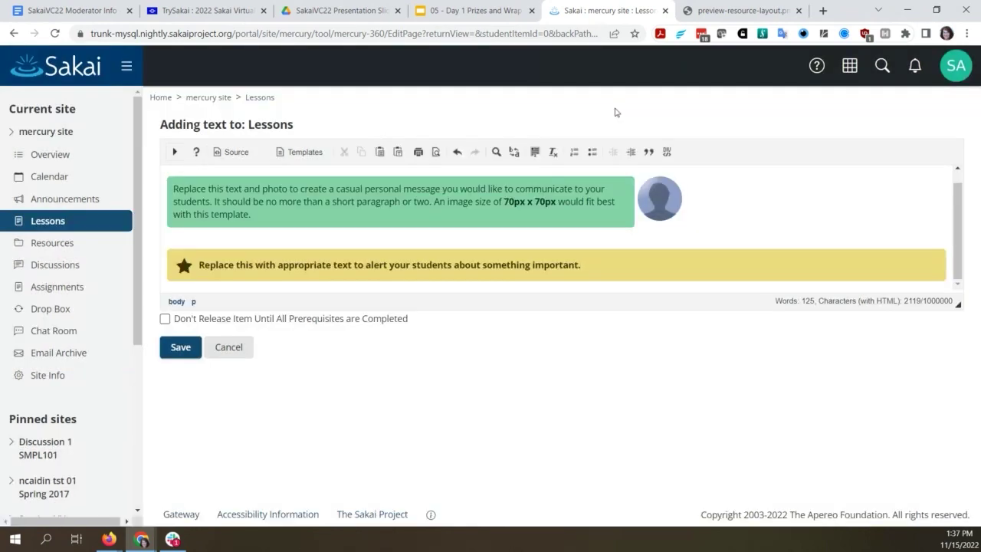
left_click(178, 349)
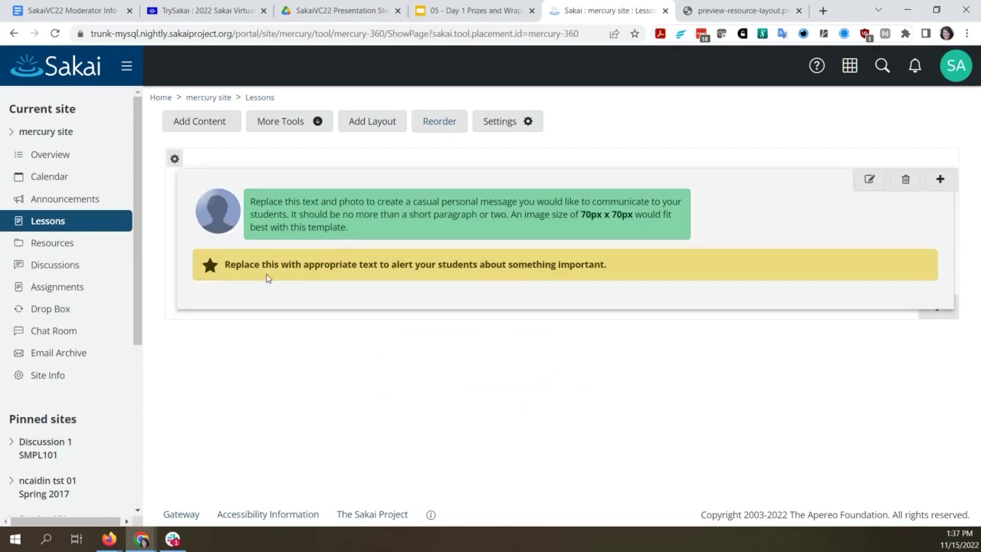
Revisit the page layout and section layout options for the Lessons page, and leave without adding one.
left_click(387, 120)
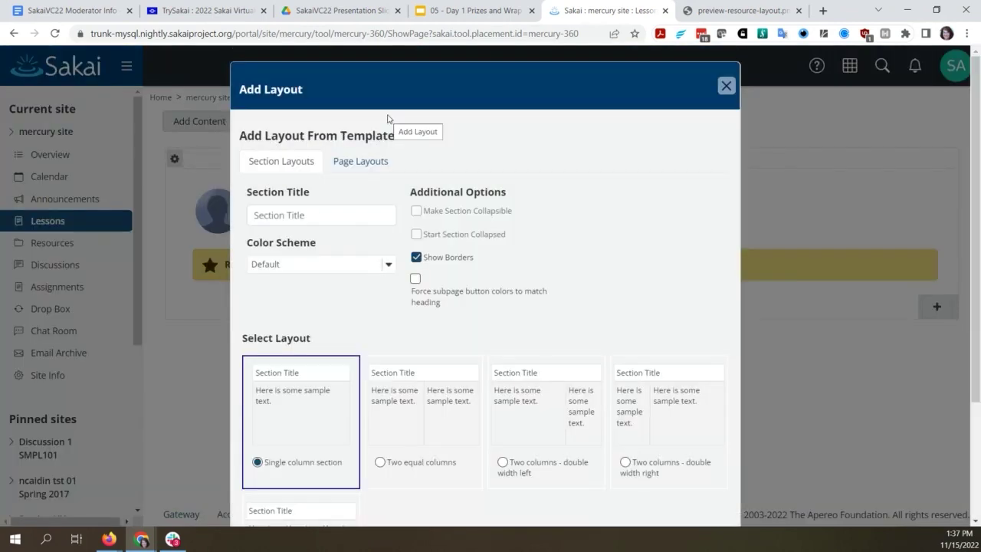
left_click(360, 162)
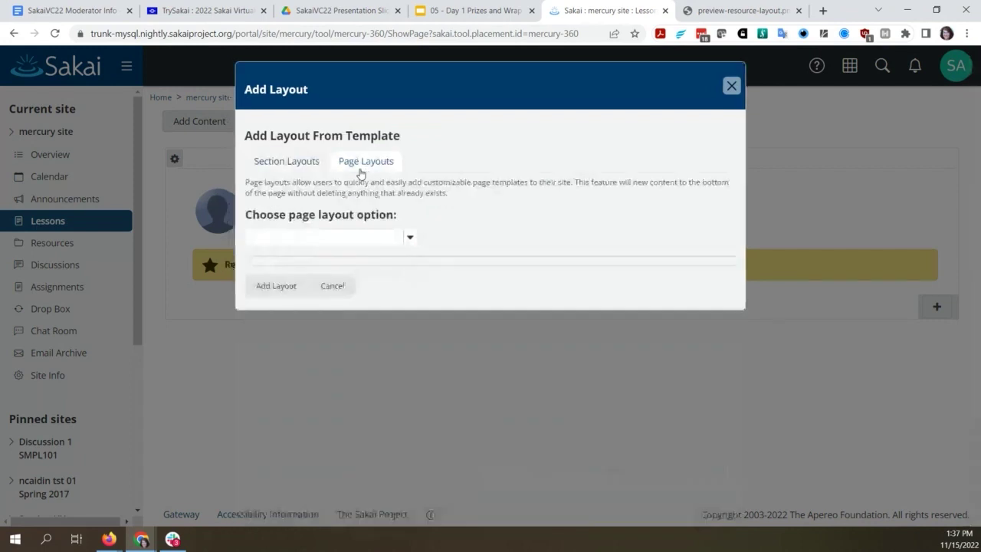
left_click(322, 238)
left_click(292, 287)
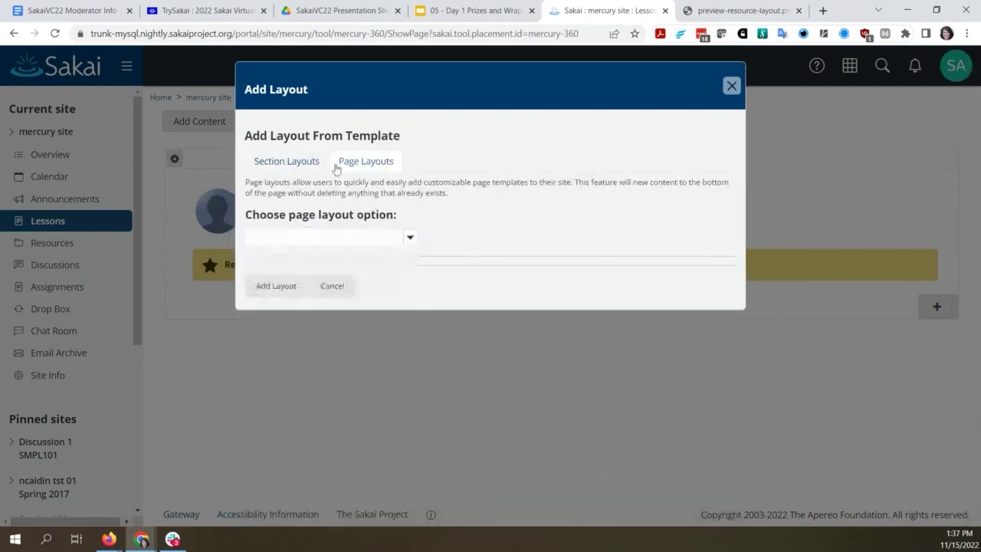
left_click(287, 161)
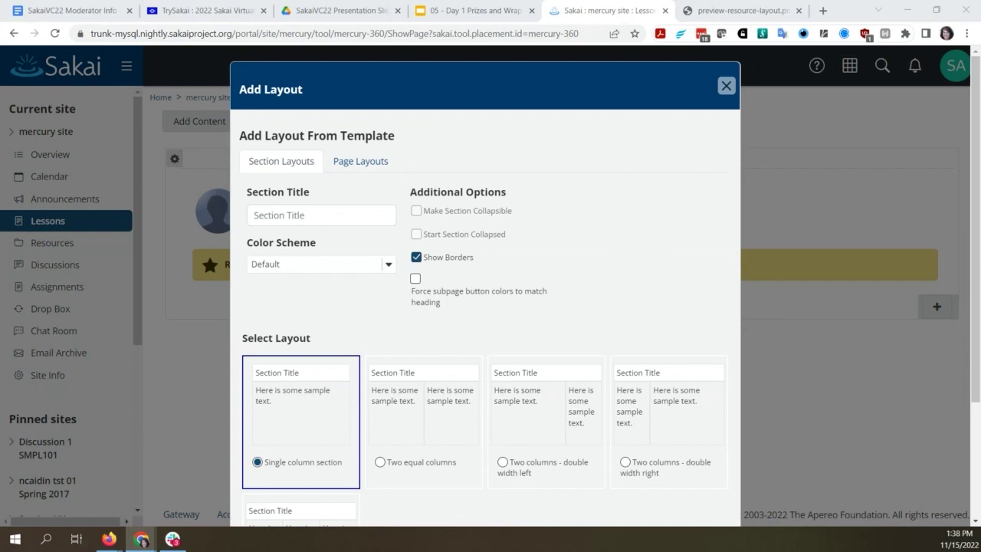
left_click(728, 88)
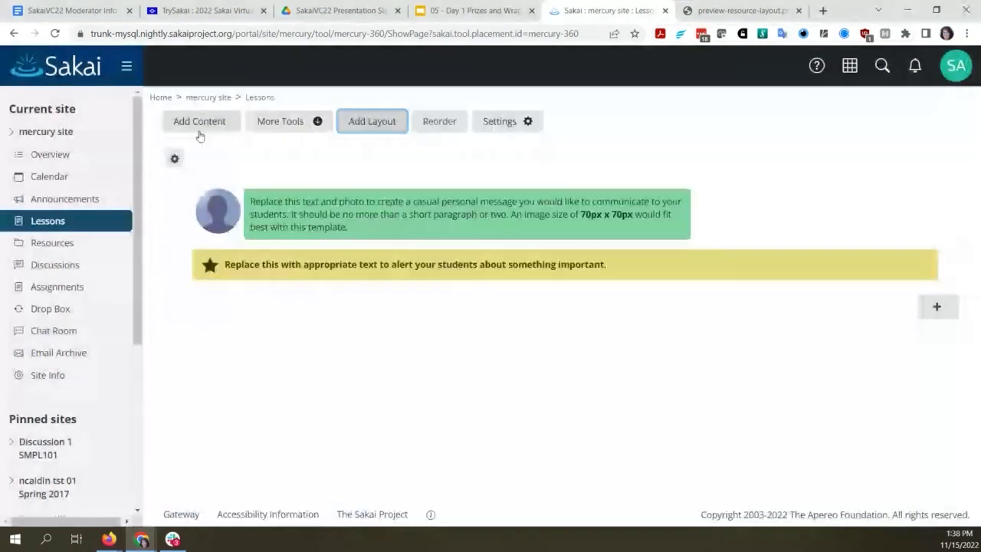
Review the content templates offered for another new text item and discard that item.
left_click(199, 124)
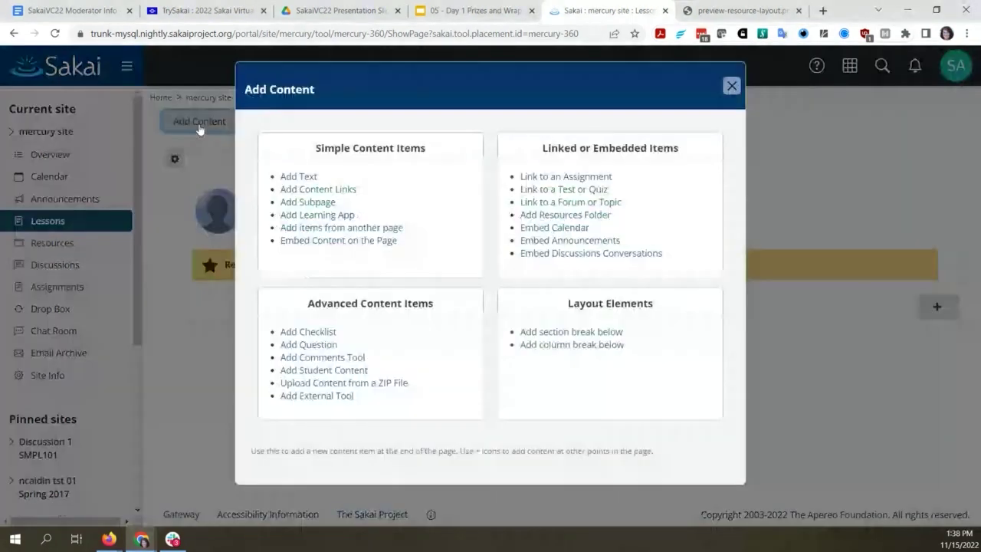
left_click(295, 178)
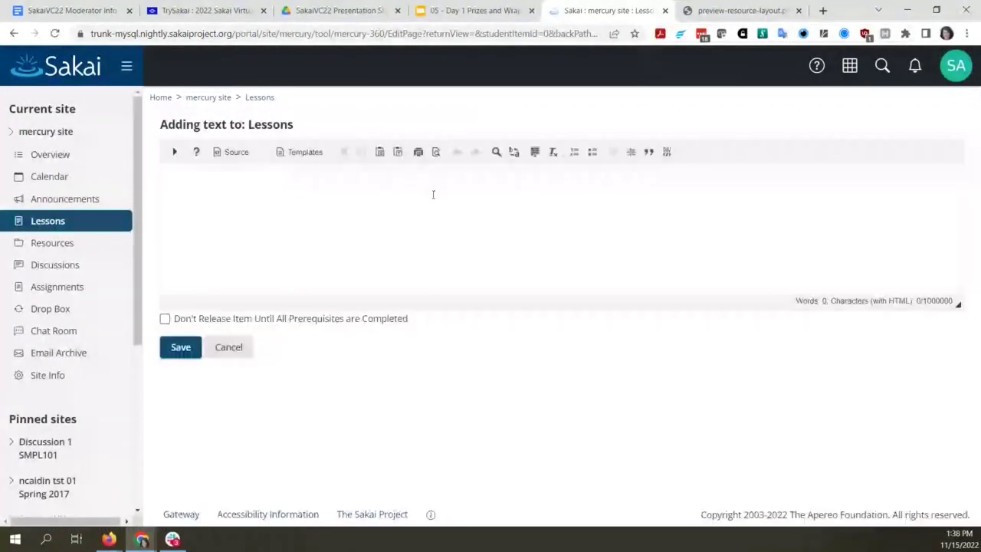
left_click(301, 154)
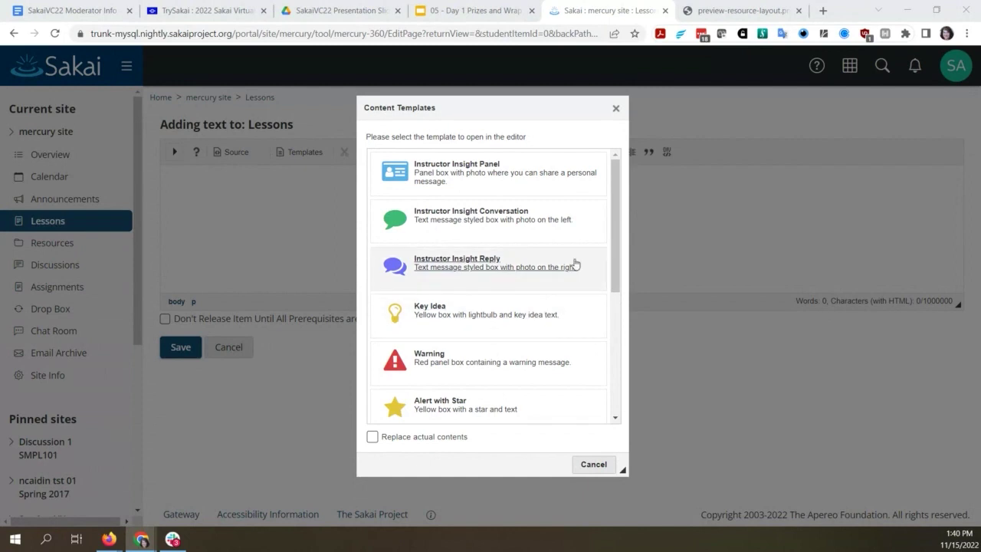
left_click_drag(618, 221, 621, 169)
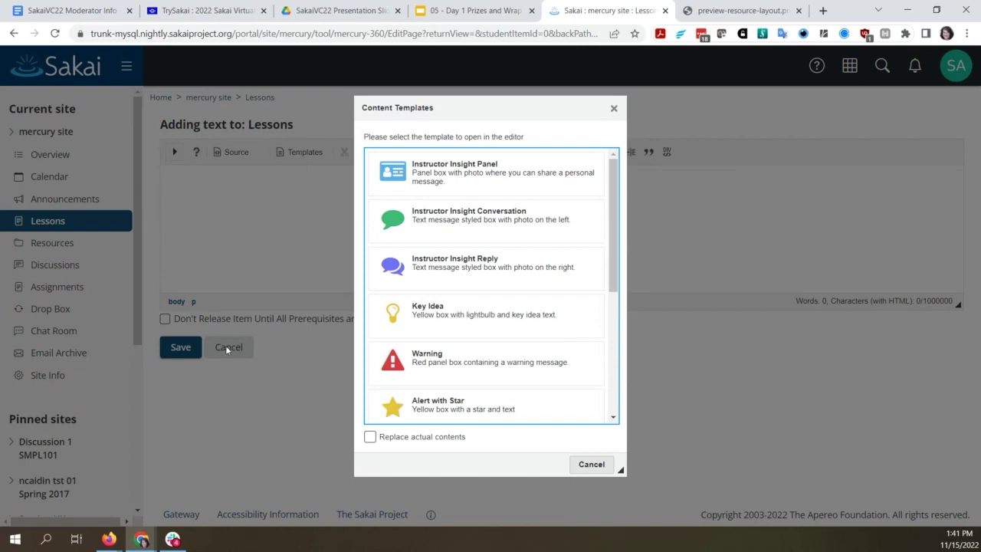
left_click(613, 108)
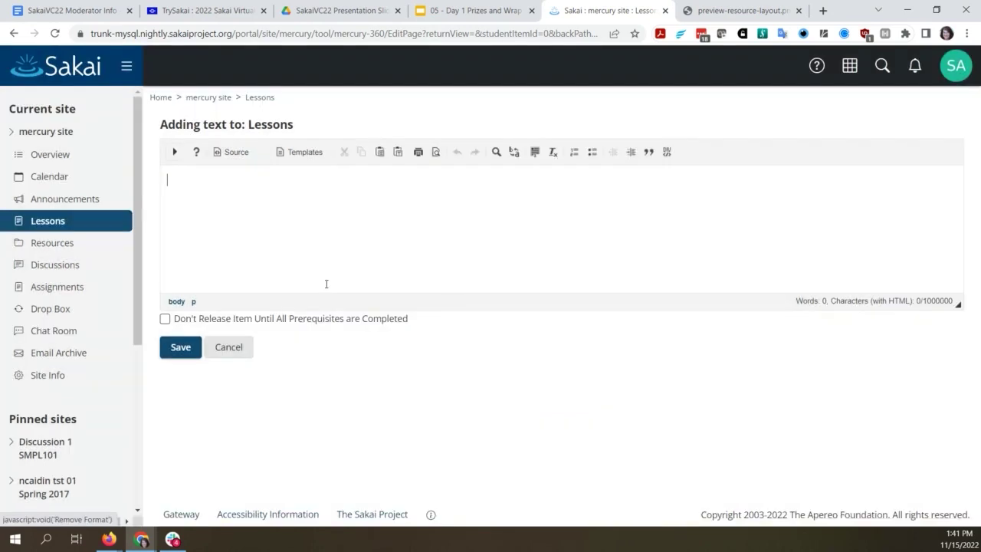
left_click(228, 346)
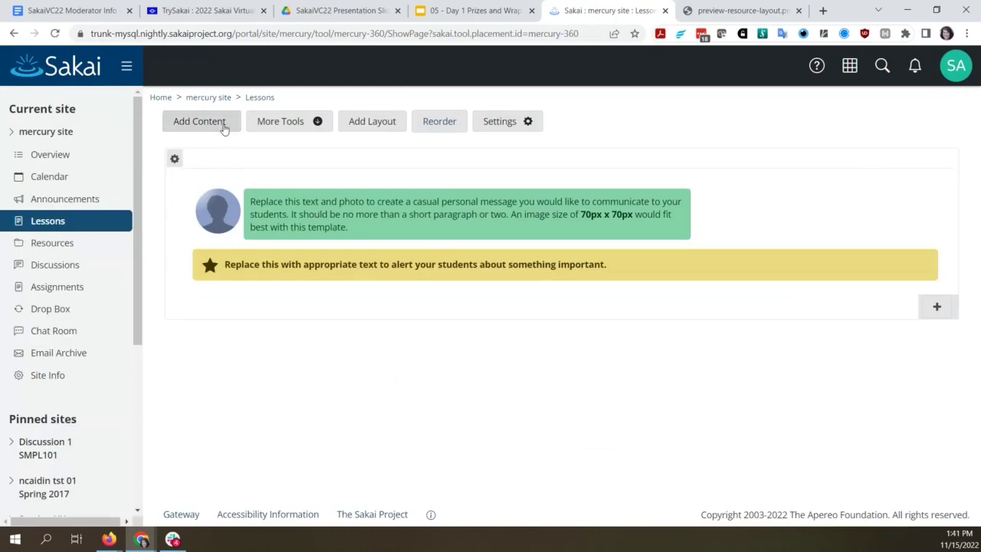
Add a subpage titled New Page to the Lessons page, shown as a Navy button, and return to the main Lessons page.
left_click(224, 126)
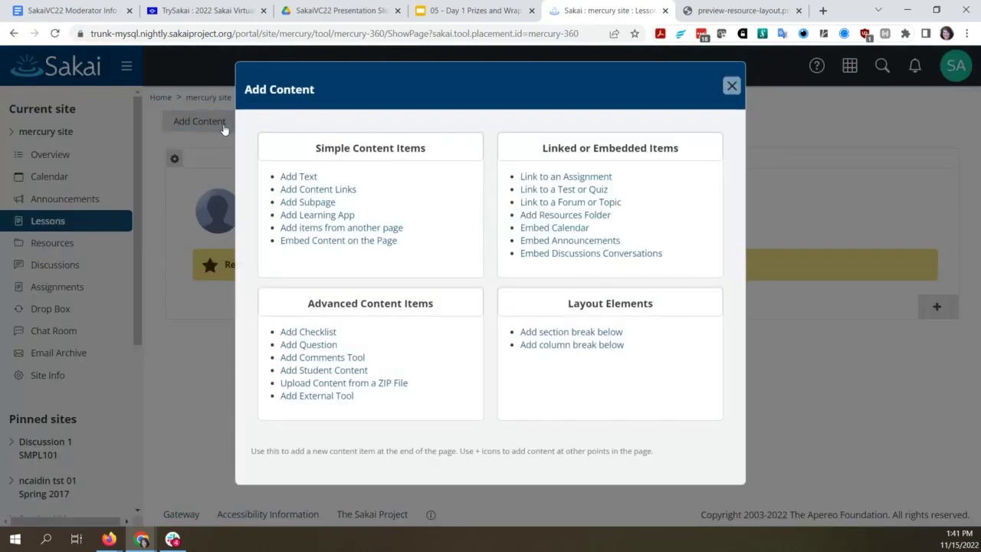
left_click(327, 202)
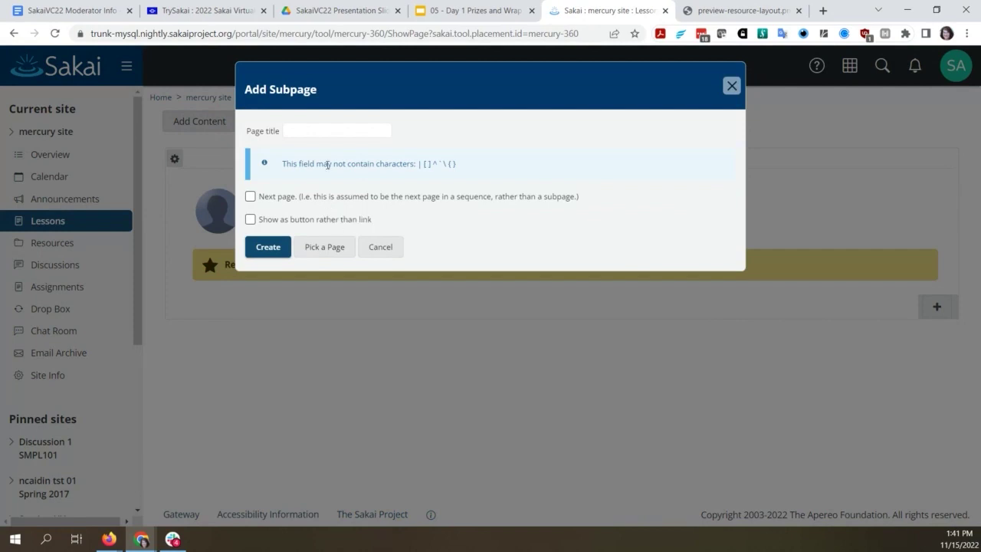
left_click(325, 132)
type("New Page")
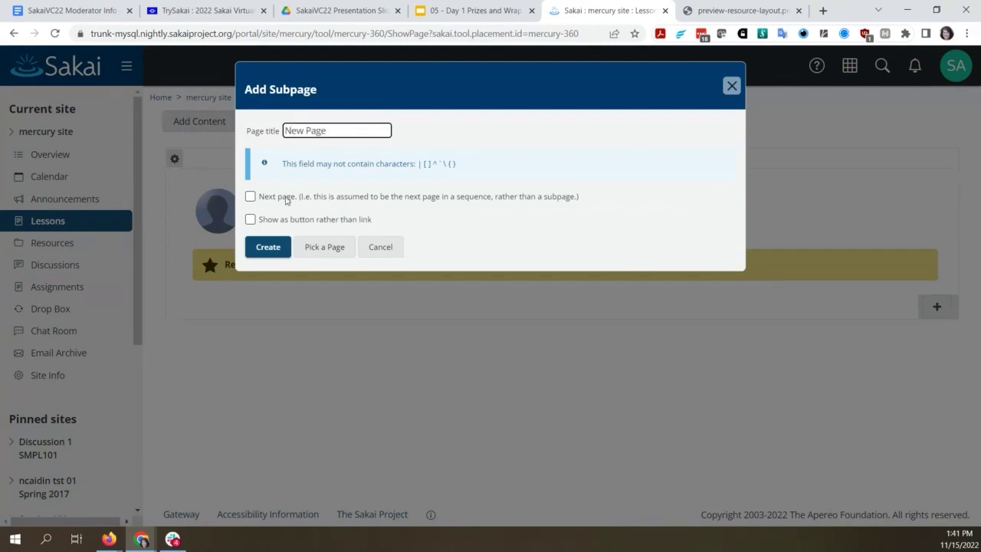
left_click(251, 219)
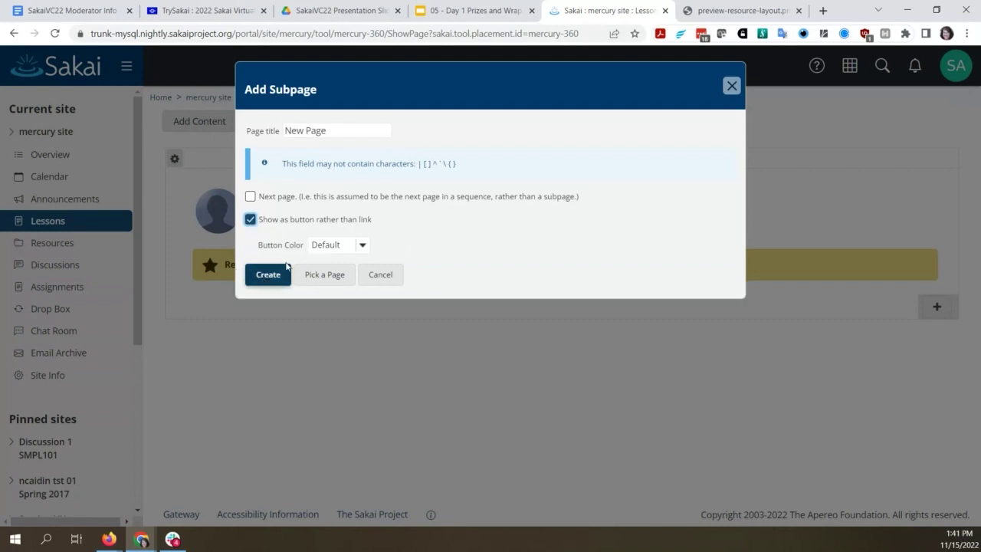
left_click(341, 245)
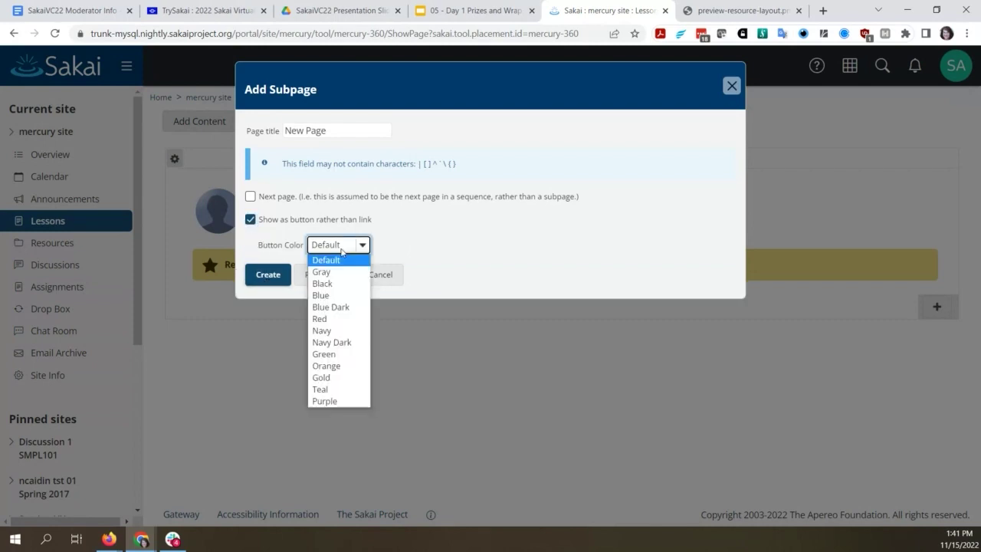
left_click(342, 330)
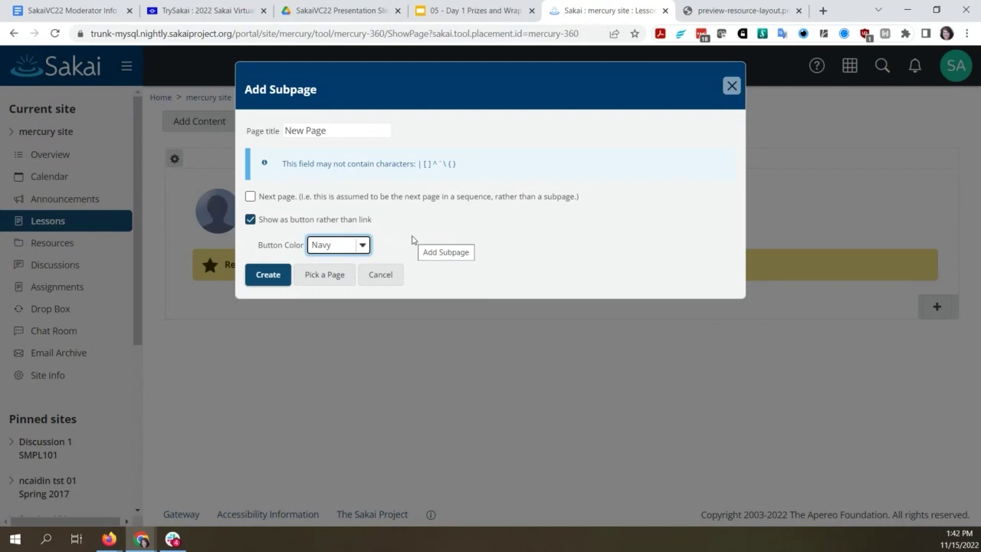
left_click(266, 277)
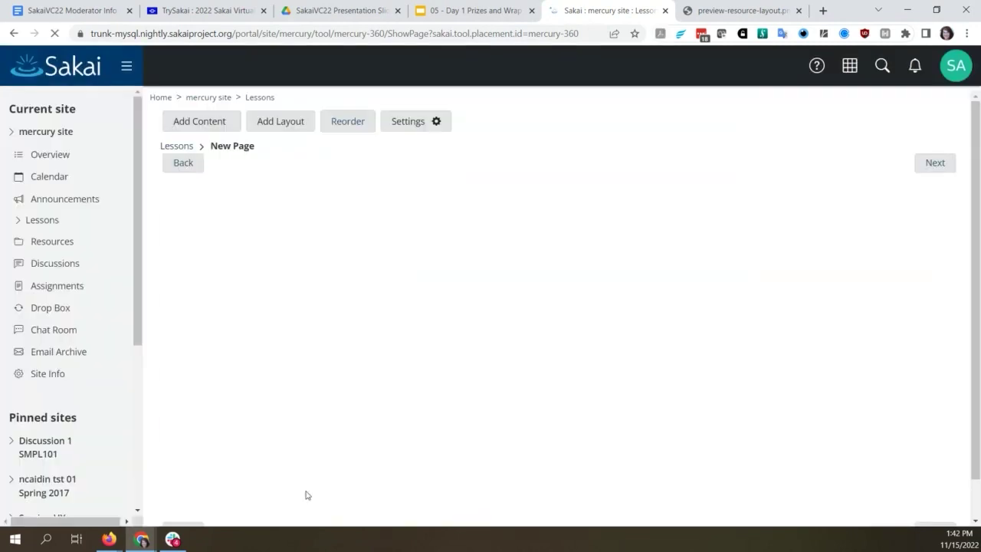
left_click(178, 145)
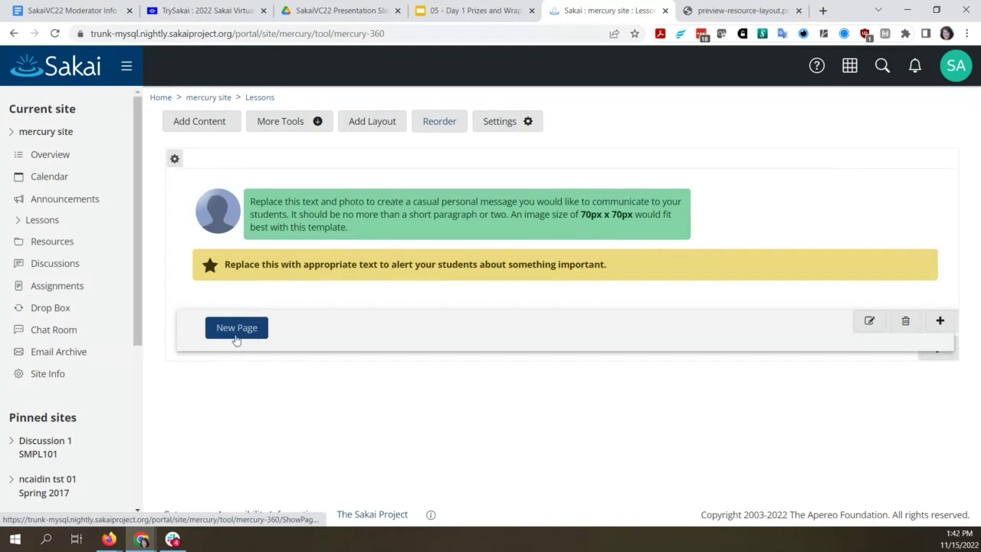
Review the item settings of the New Page button on the Lessons page, and leave without updating it.
left_click(869, 322)
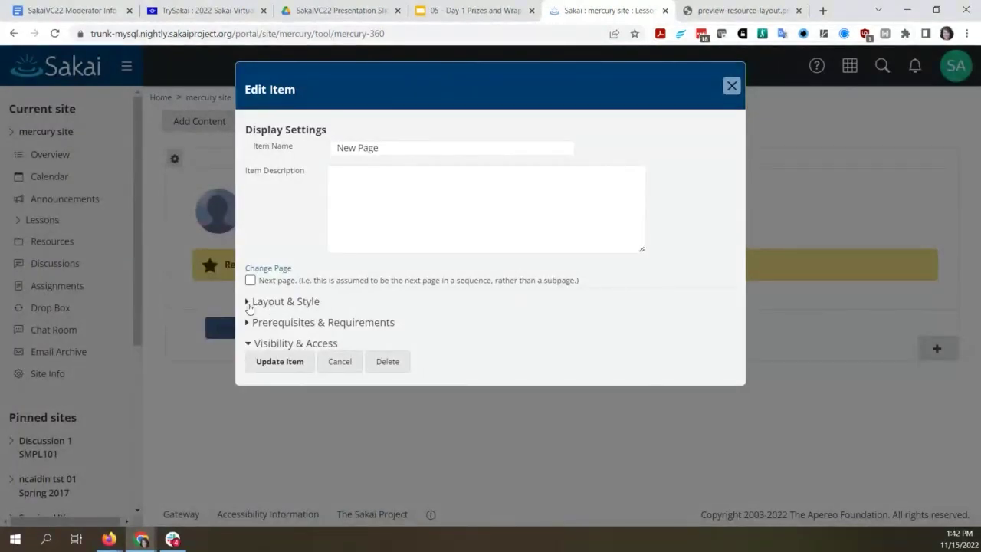
left_click(340, 364)
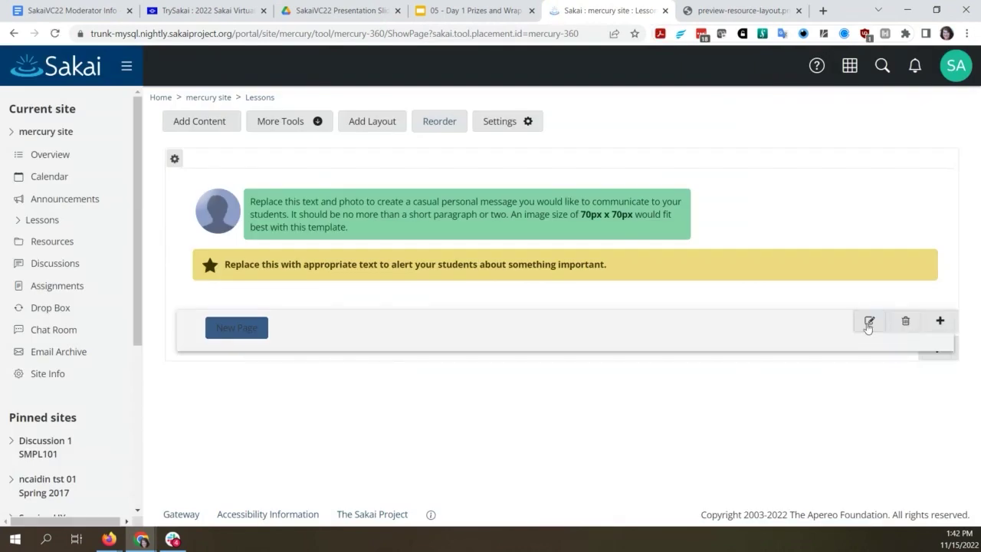
left_click(870, 321)
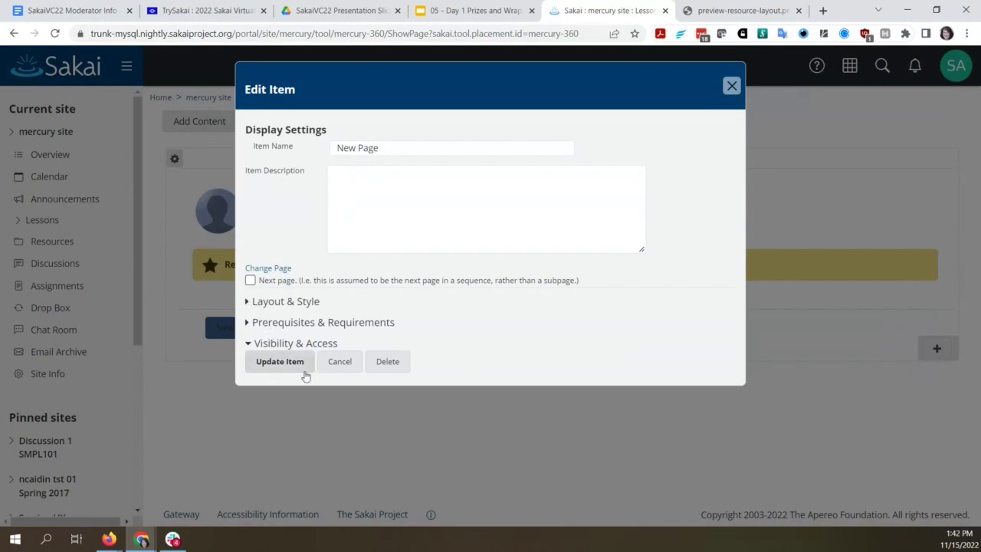
left_click(339, 362)
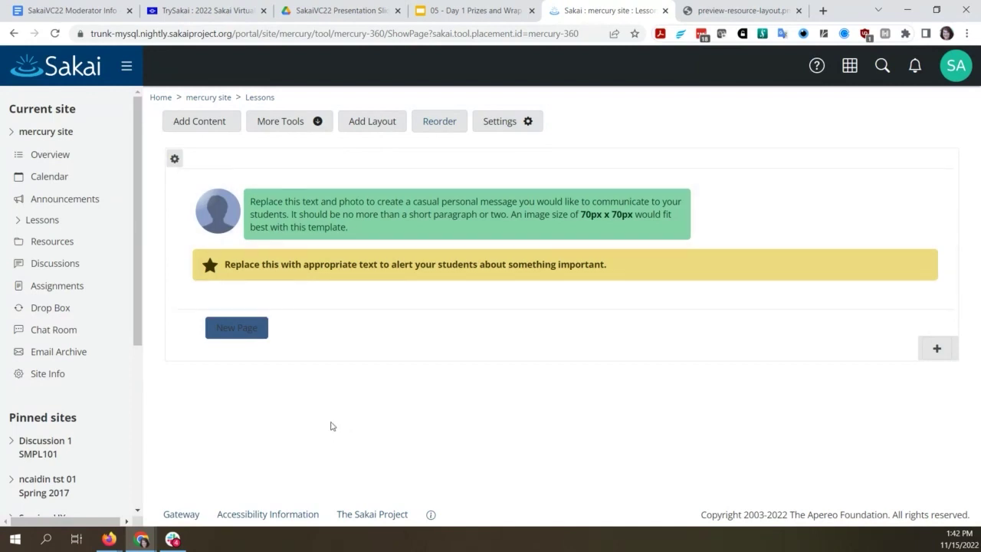
Examine the HTML source of the templated text item, including its style block and colour classes, and leave without saving.
mouse_move(405, 191)
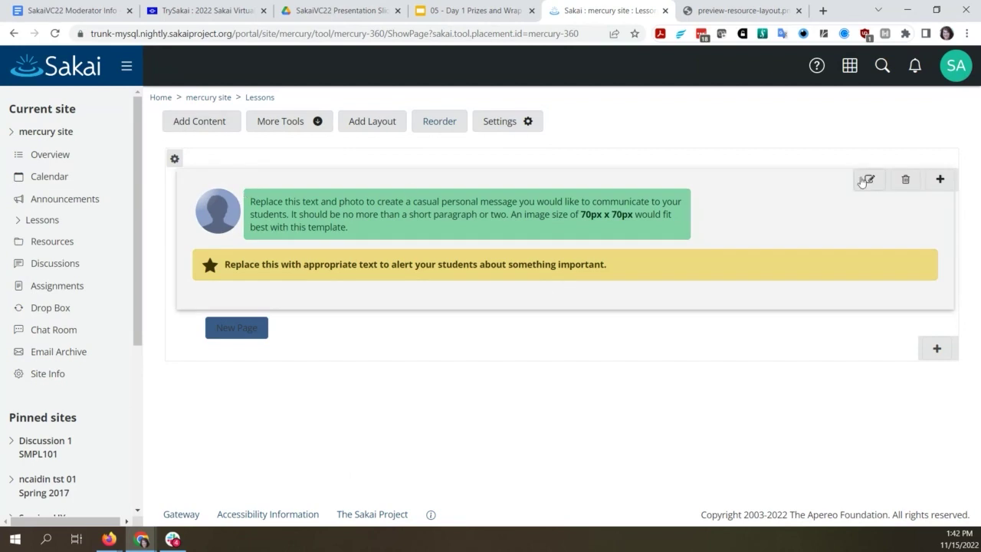
left_click(870, 181)
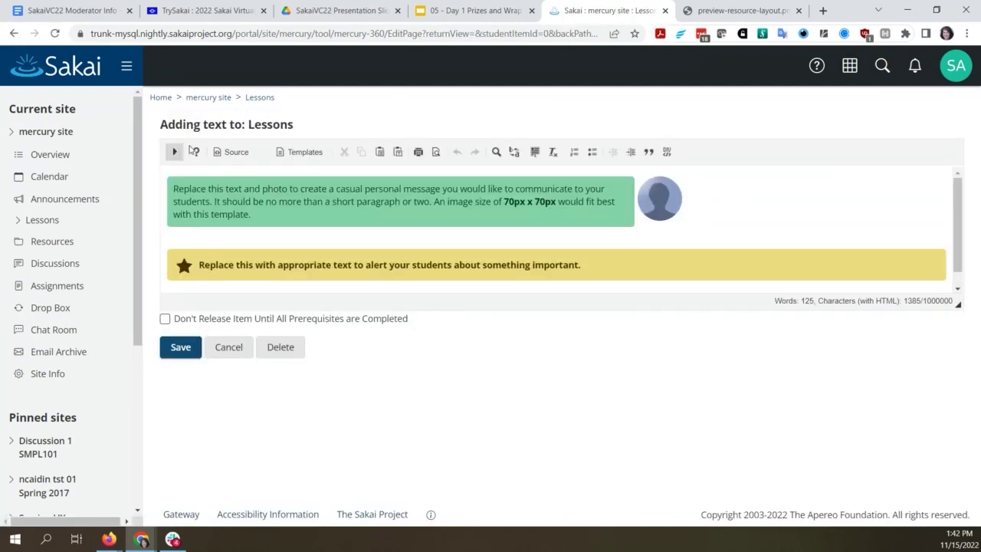
left_click(217, 152)
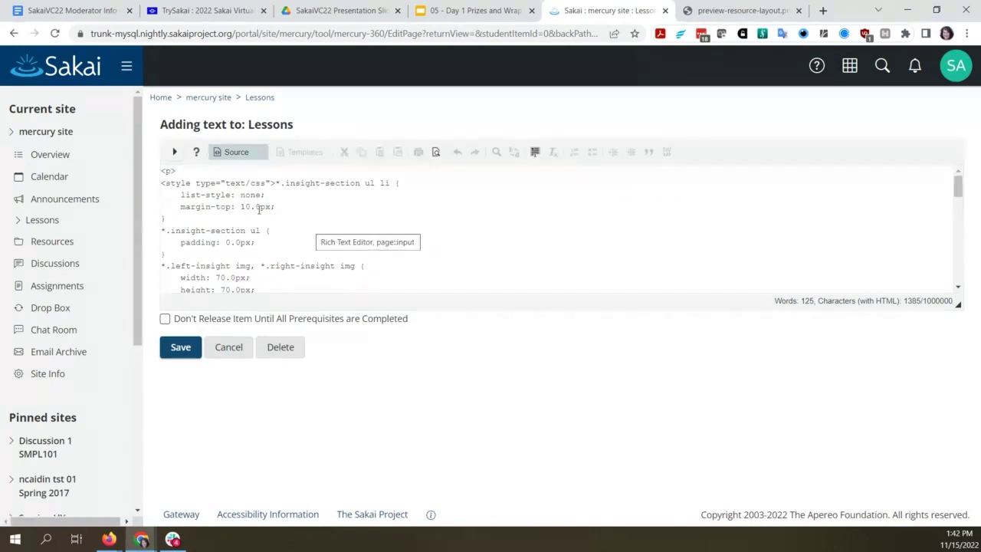
scroll(409, 245, "down", 3)
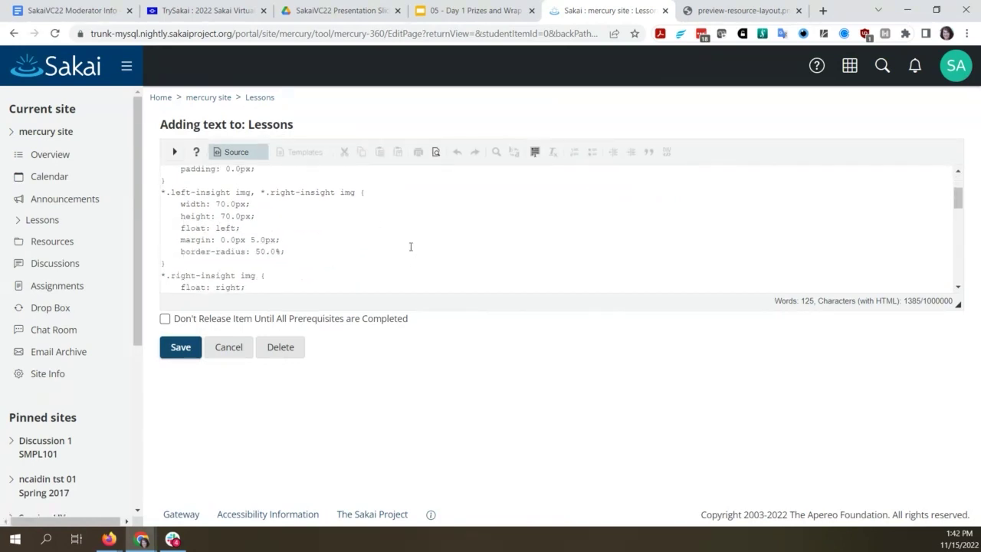
scroll(411, 247, "down", 6)
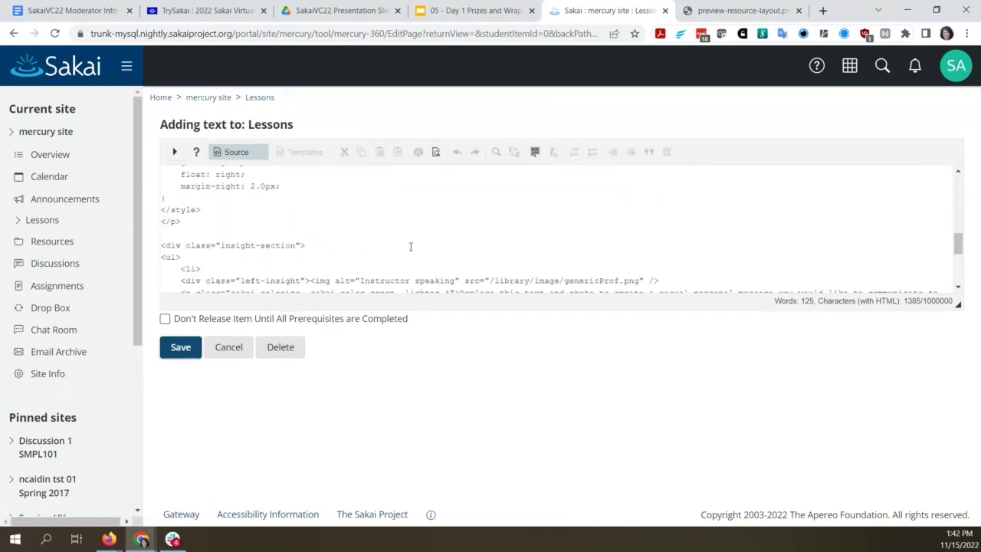
scroll(411, 246, "down", 3)
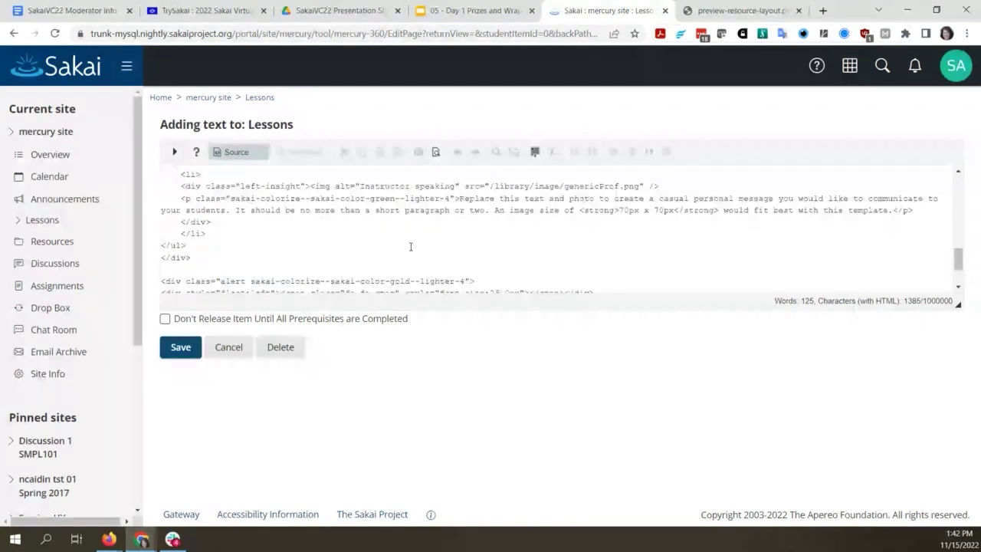
left_click(245, 155)
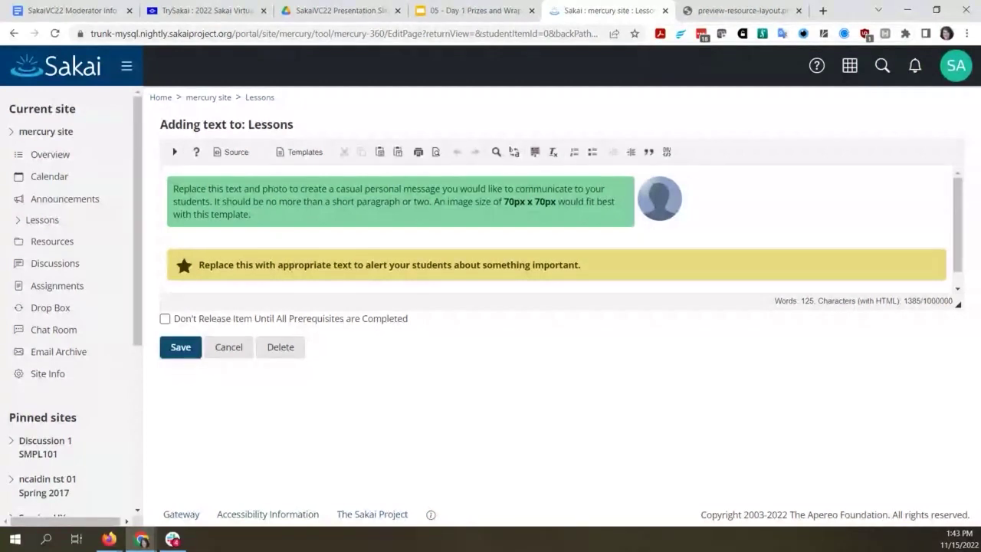
left_click(228, 346)
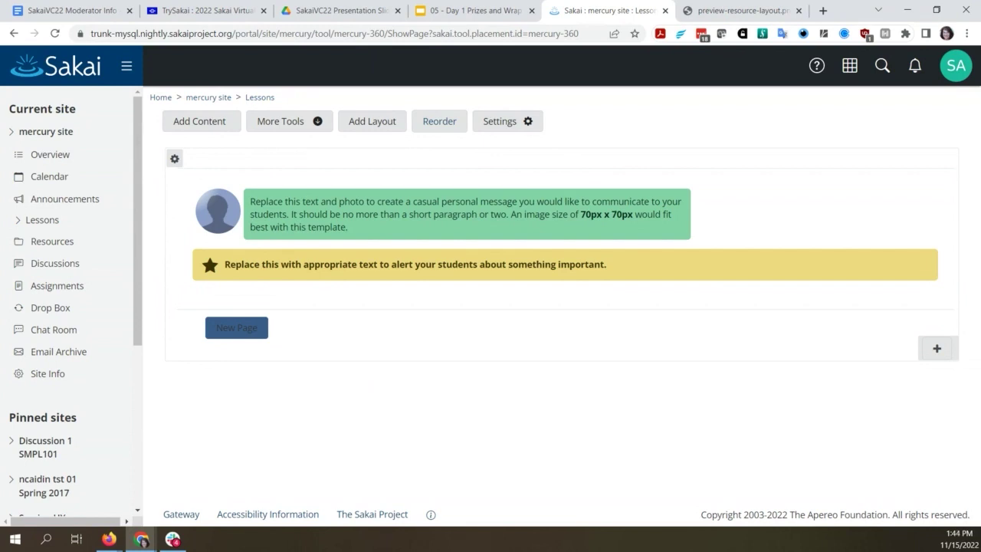
Set the section's column and heading color scheme to Red with forced subpage button colors, and save the section settings.
mouse_move(327, 319)
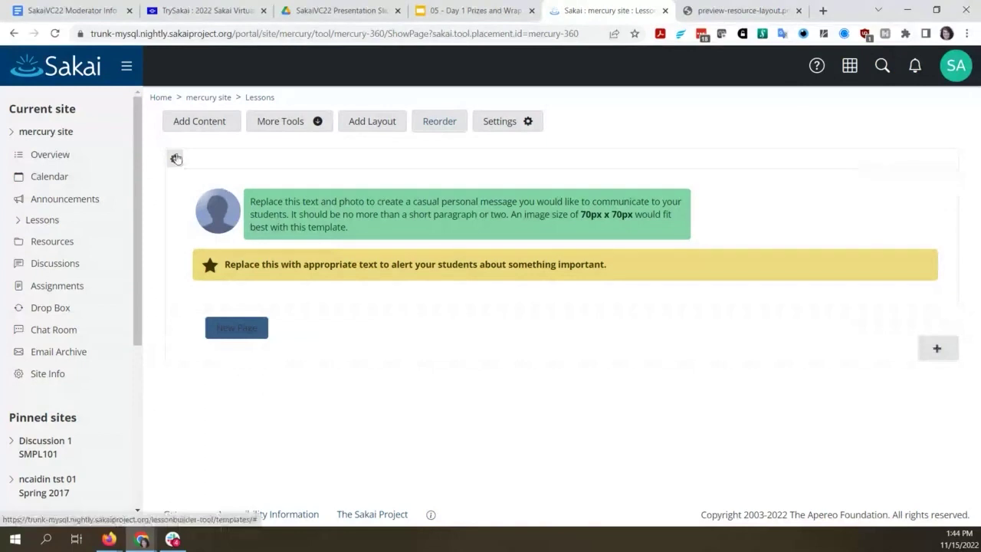
left_click(177, 159)
left_click(498, 287)
left_click(536, 269)
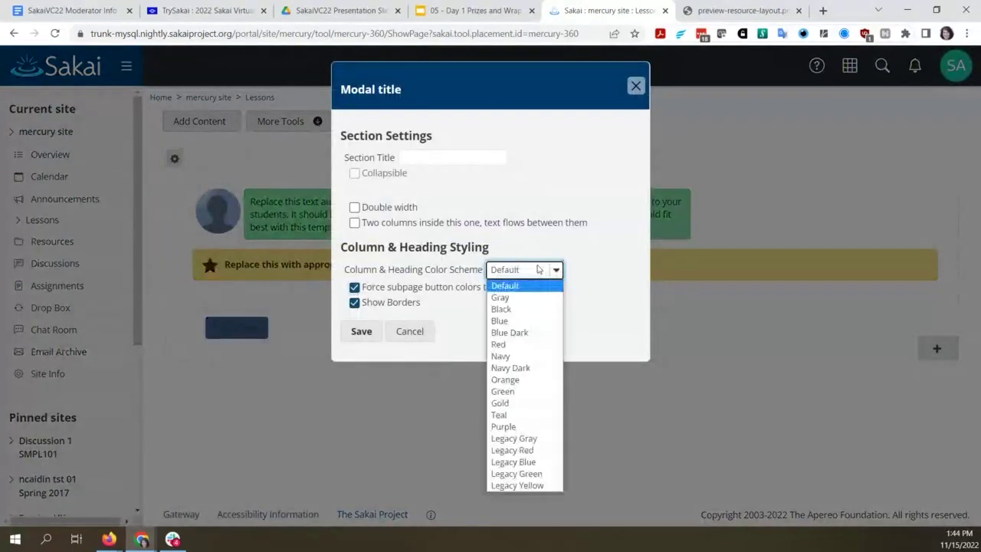
left_click(534, 345)
left_click(362, 332)
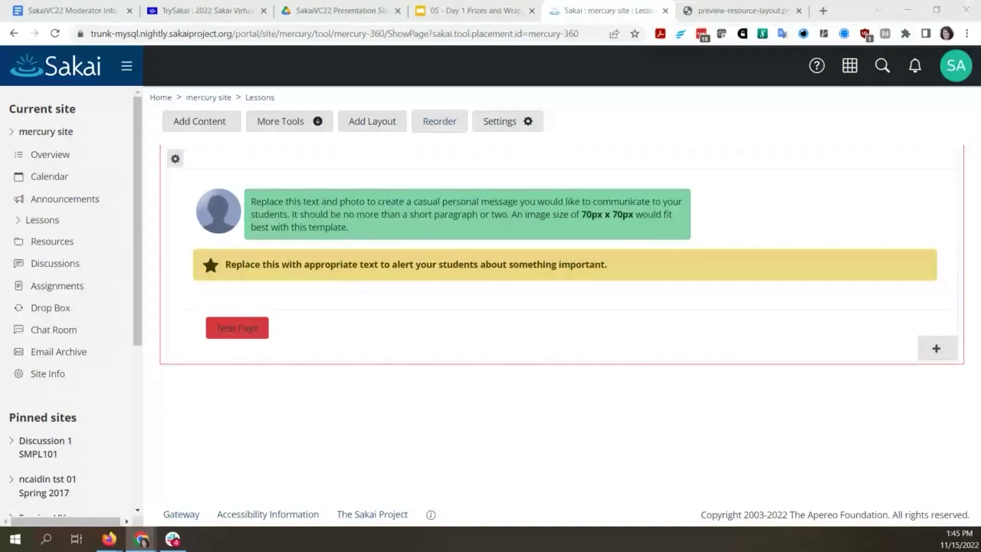
Switch to the Longsight demo Sakai and examine the Lessons page of the Underwater Basket Weaving site.
mouse_move(482, 307)
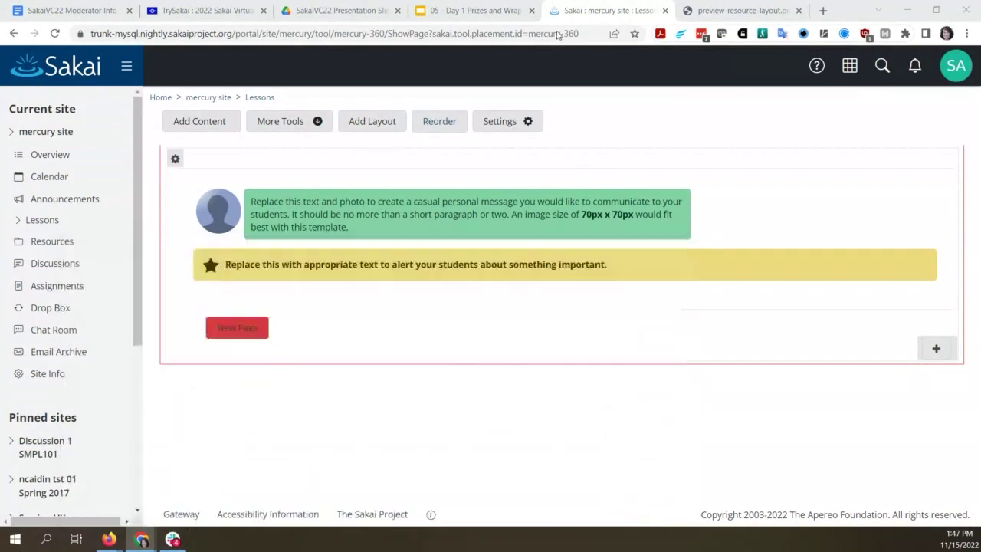
key("ctrl+shift+t")
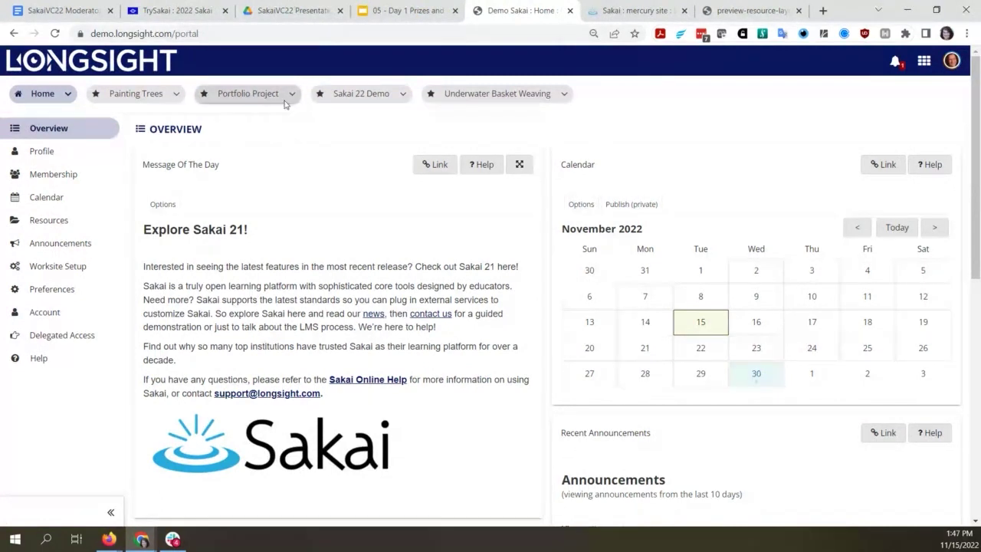
left_click(486, 99)
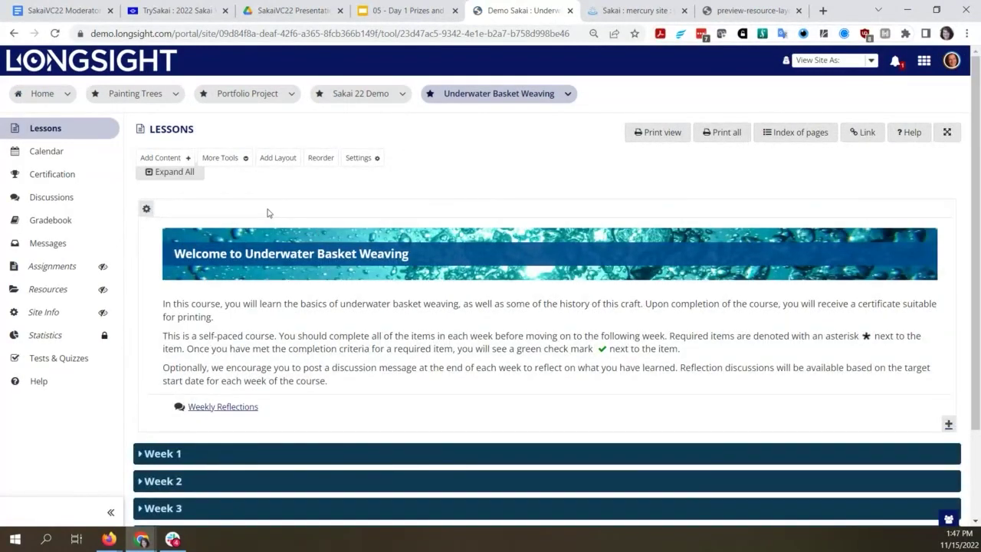
mouse_move(282, 249)
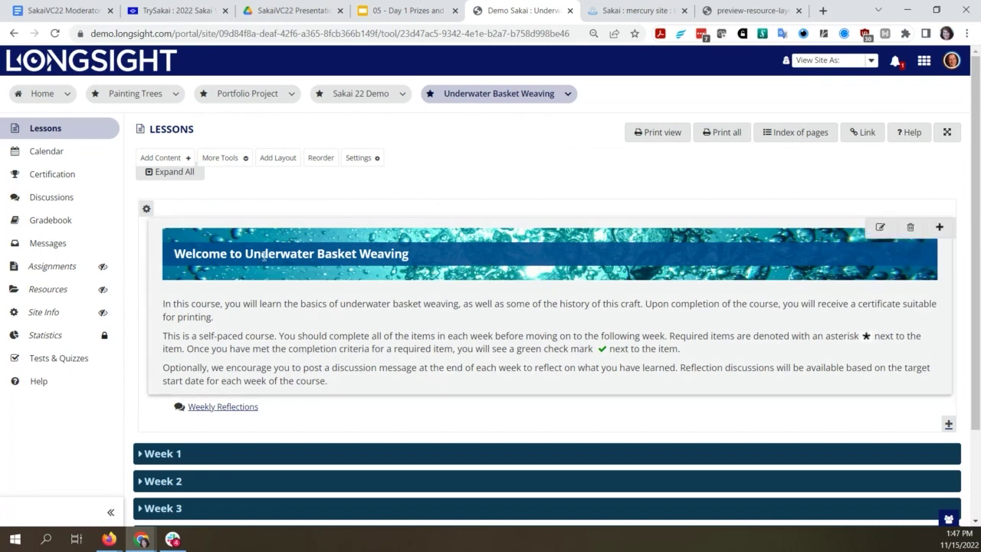
Examine the Start Here page of the Painting Trees site and return to the mercury site's Lessons page.
left_click(145, 94)
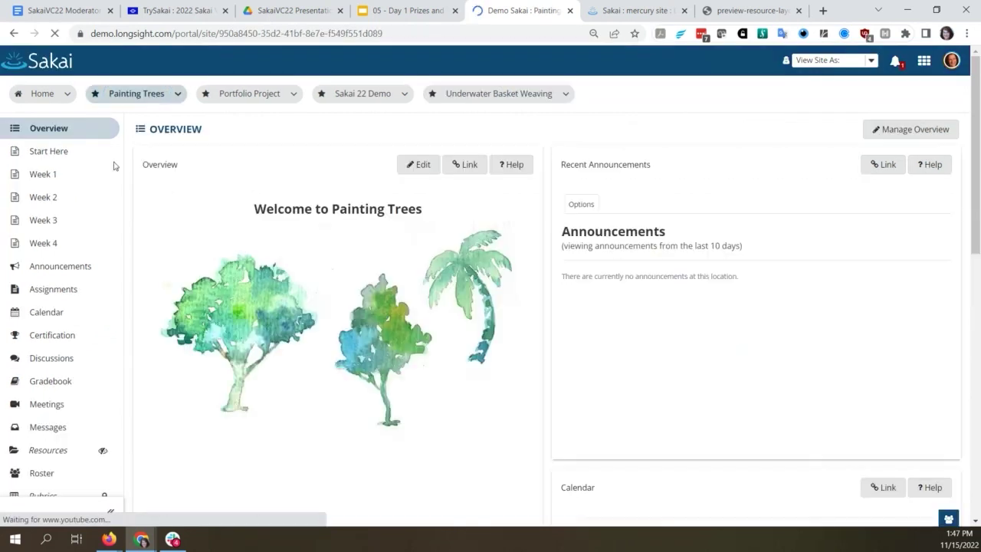
left_click(67, 152)
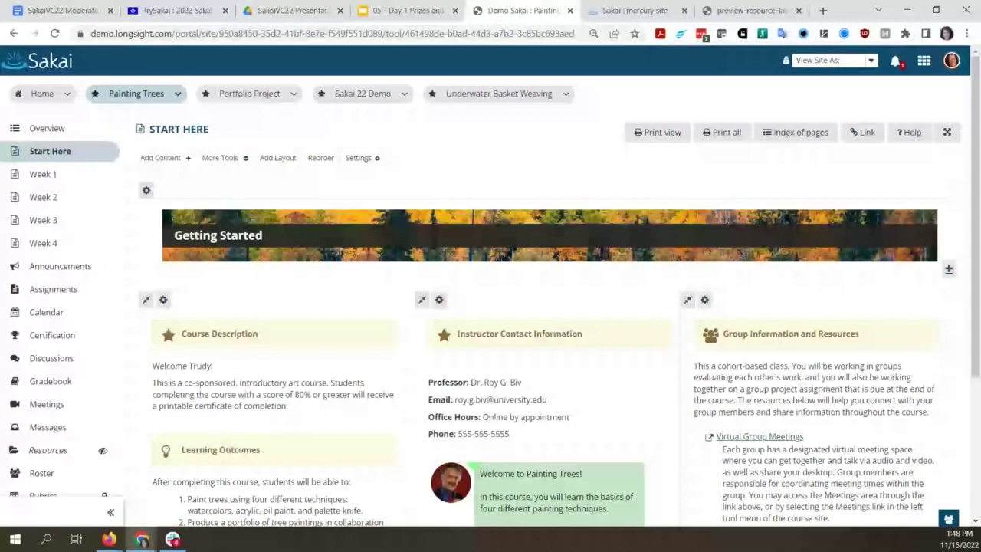
key("ctrl+Tab")
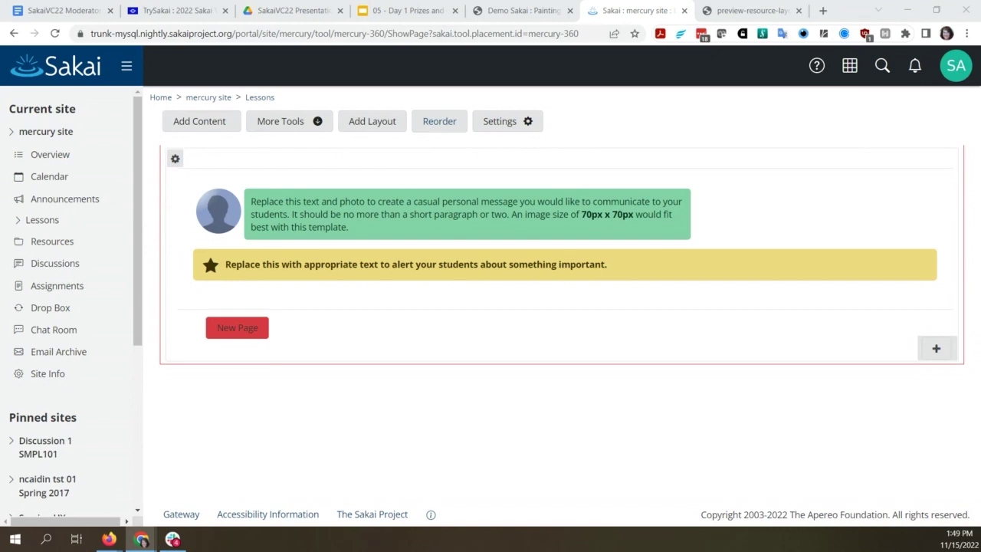
Switch to the TrySakai conference site and view the Scavenger Hunt subpage from Conference Home.
left_click(166, 16)
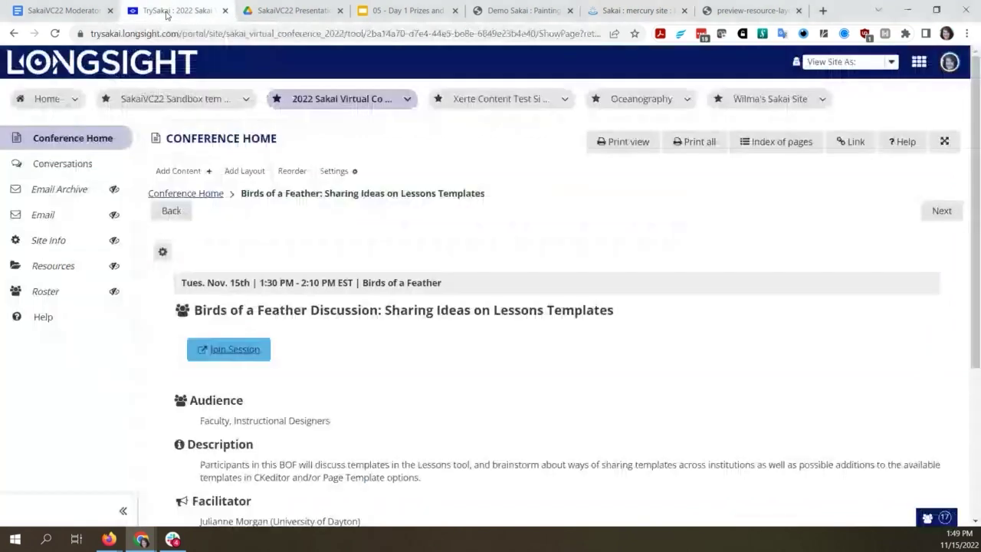
left_click(214, 194)
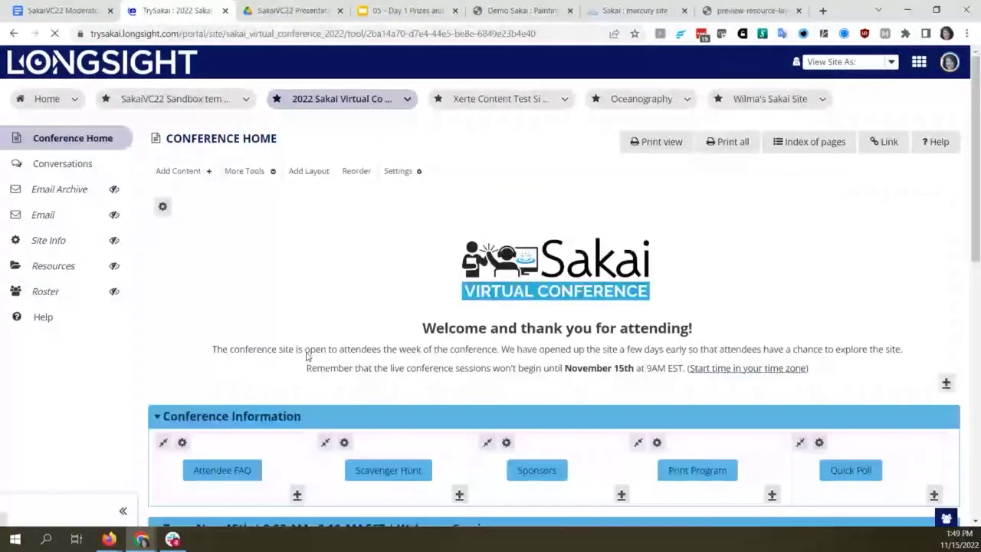
scroll(306, 354, "down", 3)
left_click(360, 371)
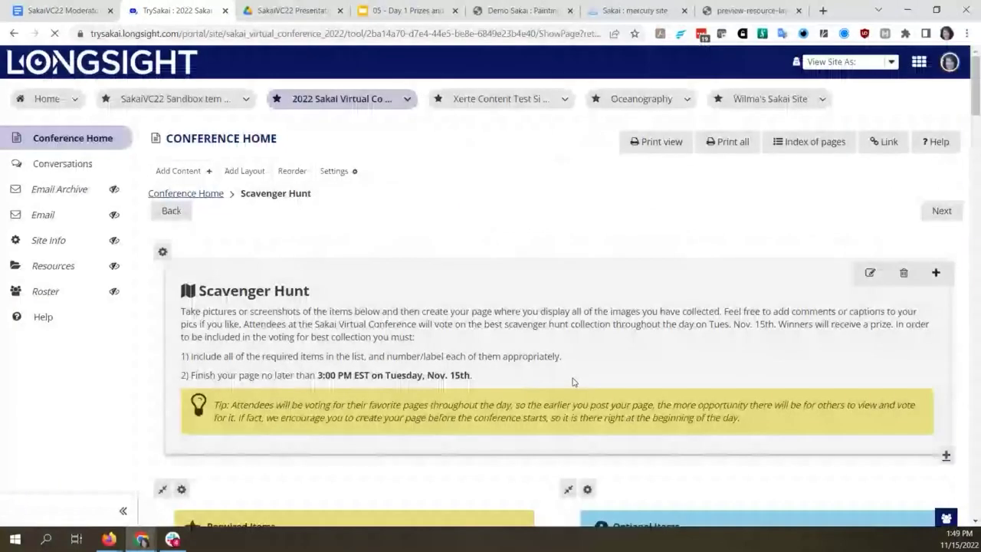
Preview the conference site in another role's view and examine the Scavenger Hunt page there.
left_click(849, 62)
left_click(835, 100)
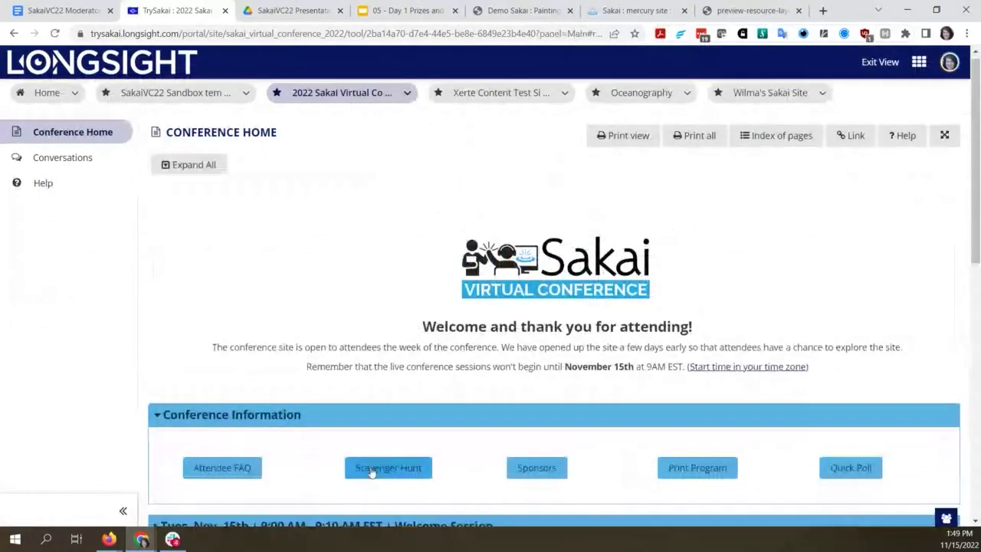
left_click(372, 469)
scroll(361, 223, "down", 3)
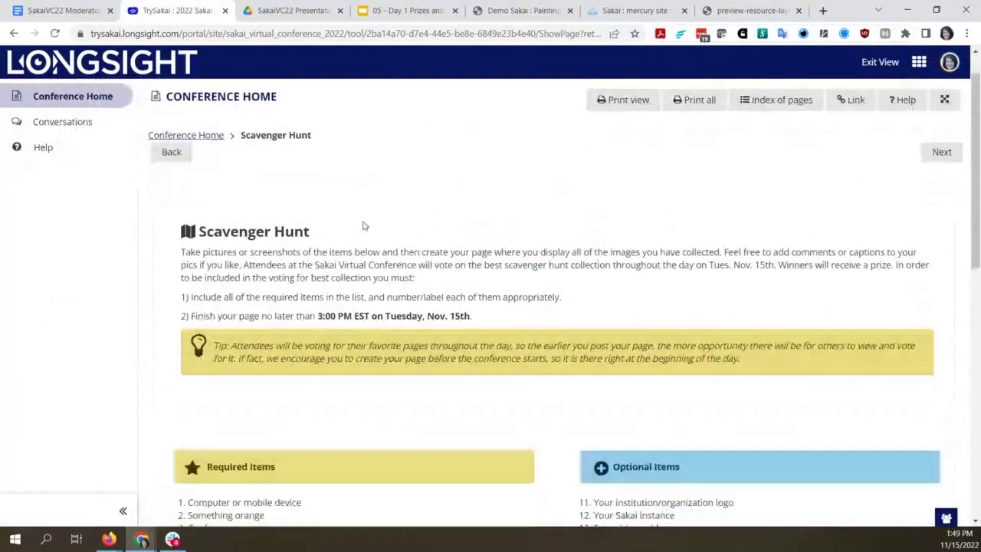
View the student page titled "Welcome to my world!" from the Scavenger Hunt list and return to the Scavenger Hunt page.
scroll(384, 323, "down", 3)
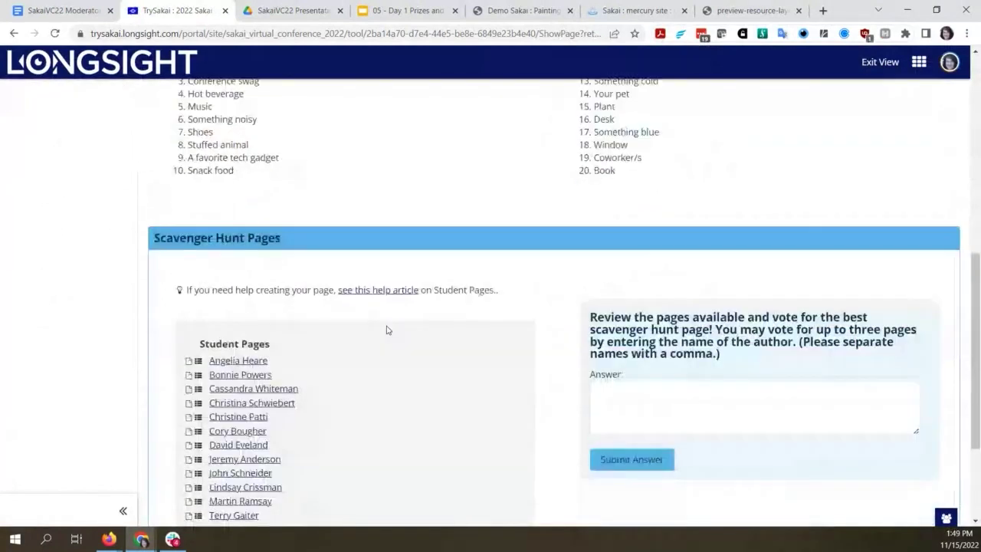
scroll(388, 329, "down", 1)
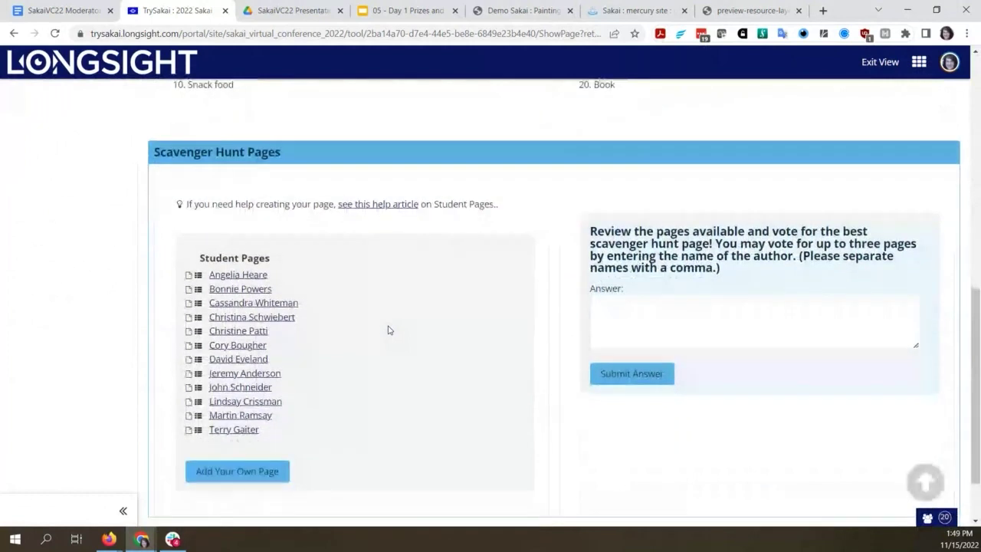
left_click(275, 323)
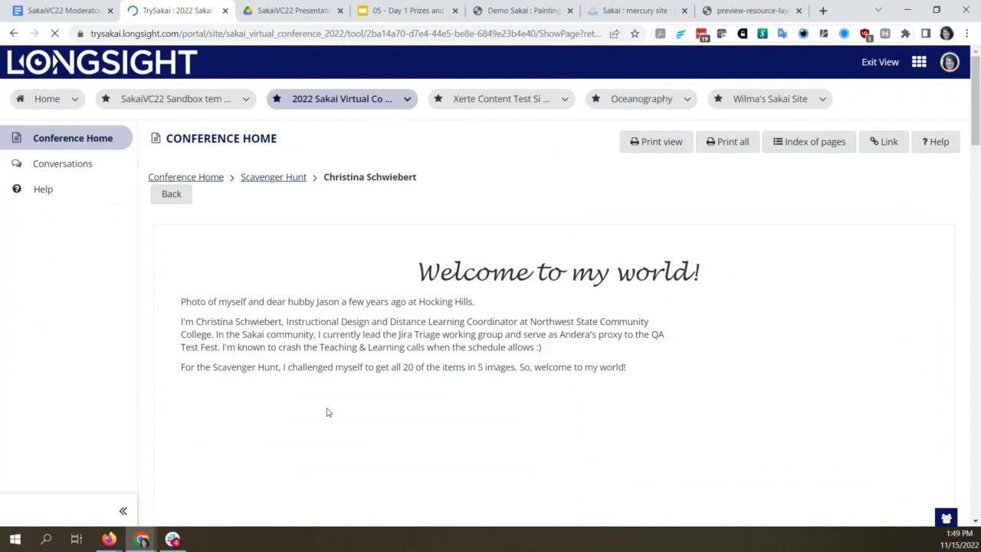
scroll(327, 413, "down", 2)
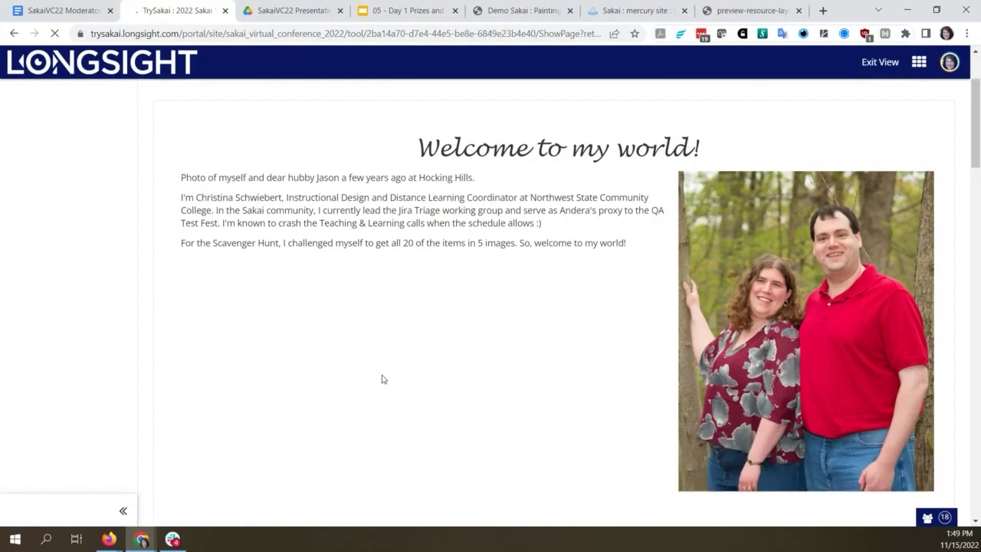
scroll(382, 377, "up", 2)
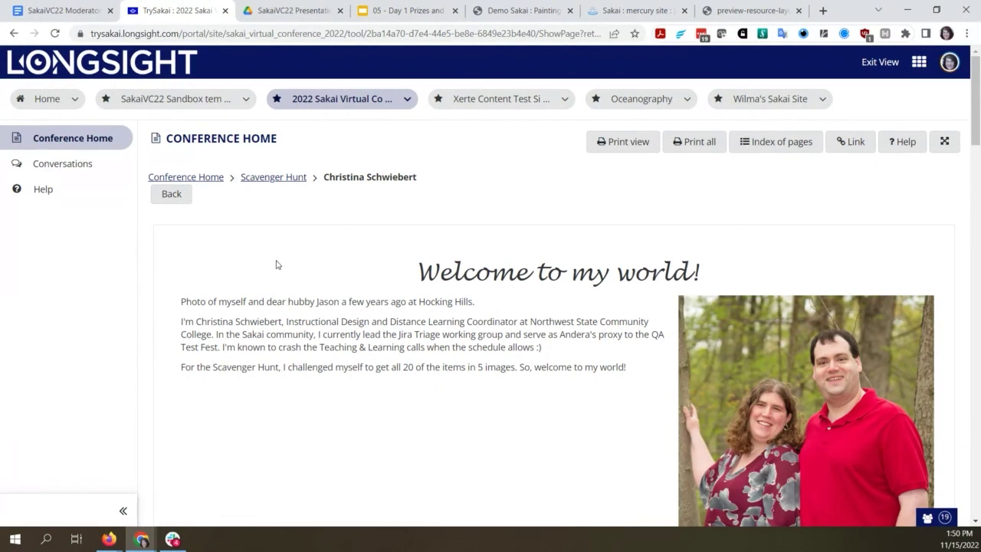
left_click(260, 179)
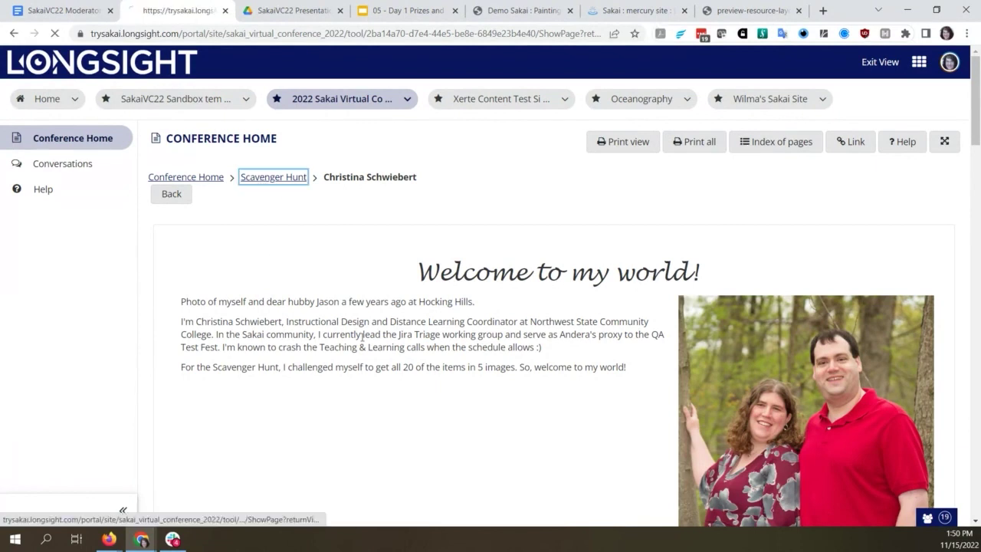
Examine the first listed student page of the Scavenger Hunt, return to the hunt page, and switch to the mercury site.
scroll(335, 406, "down", 5)
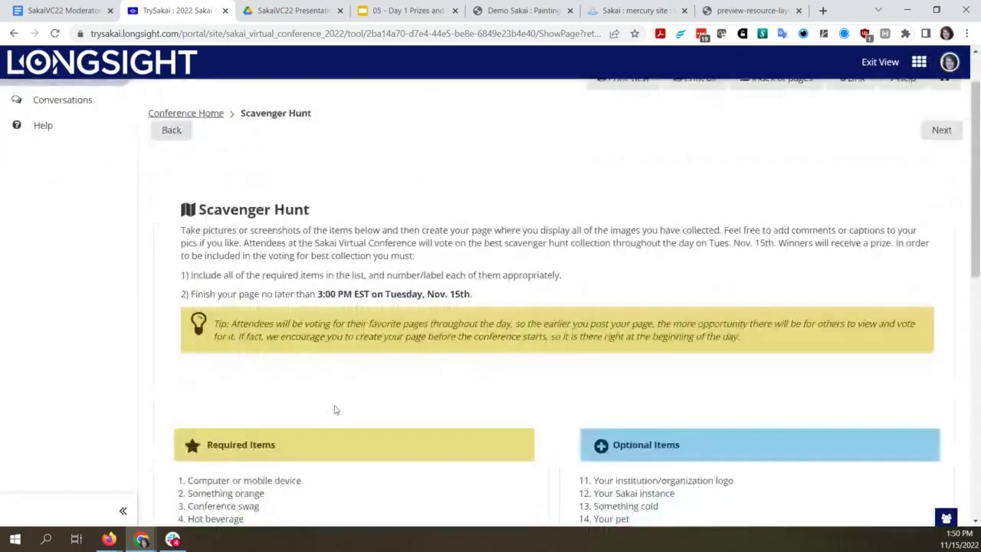
scroll(334, 410, "down", 3)
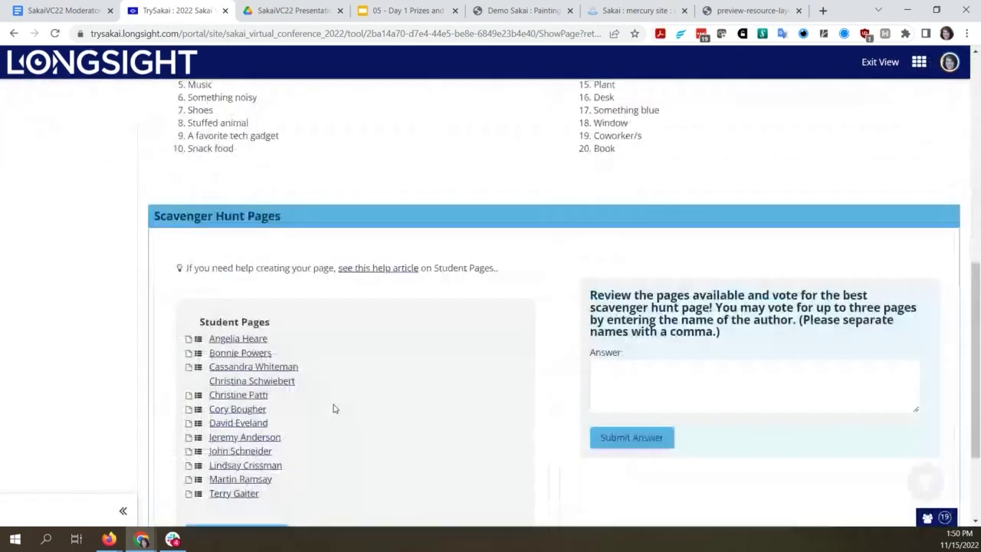
left_click(241, 340)
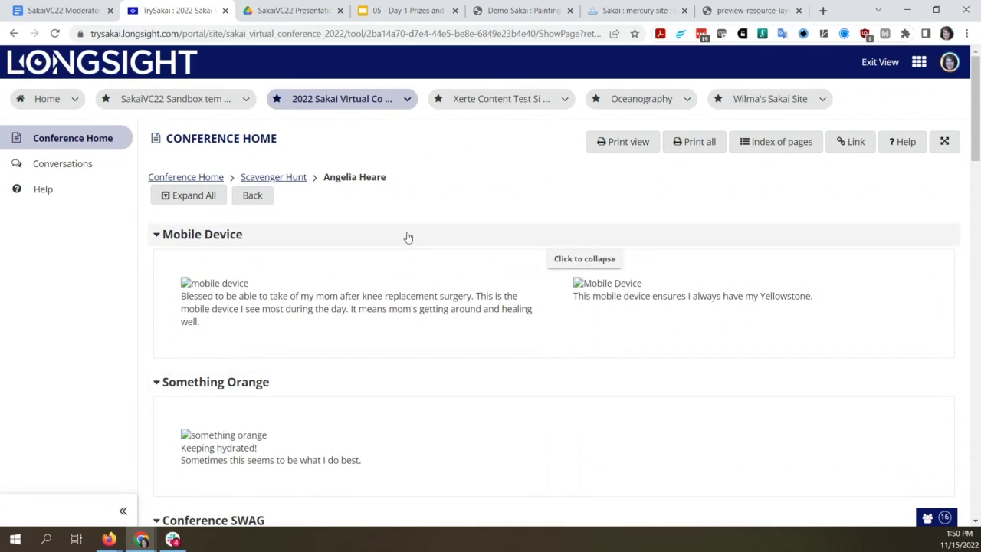
scroll(438, 320, "down", 1)
scroll(460, 381, "down", 3)
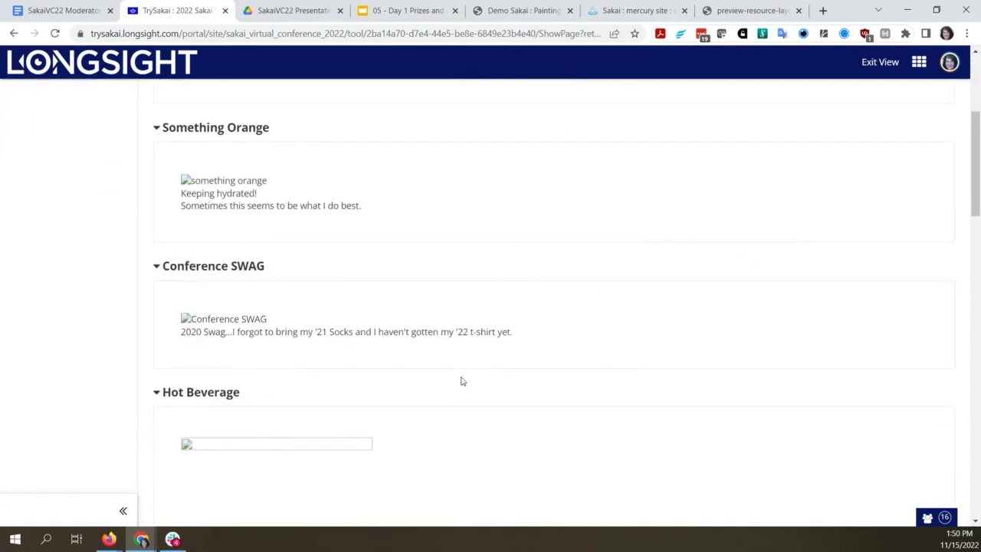
scroll(461, 381, "up", 4)
left_click(279, 178)
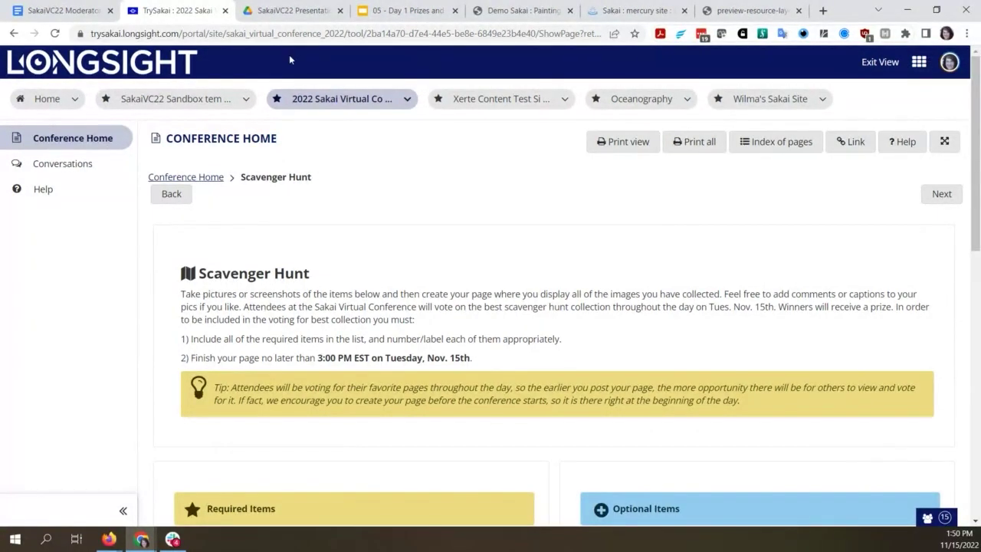
left_click(635, 9)
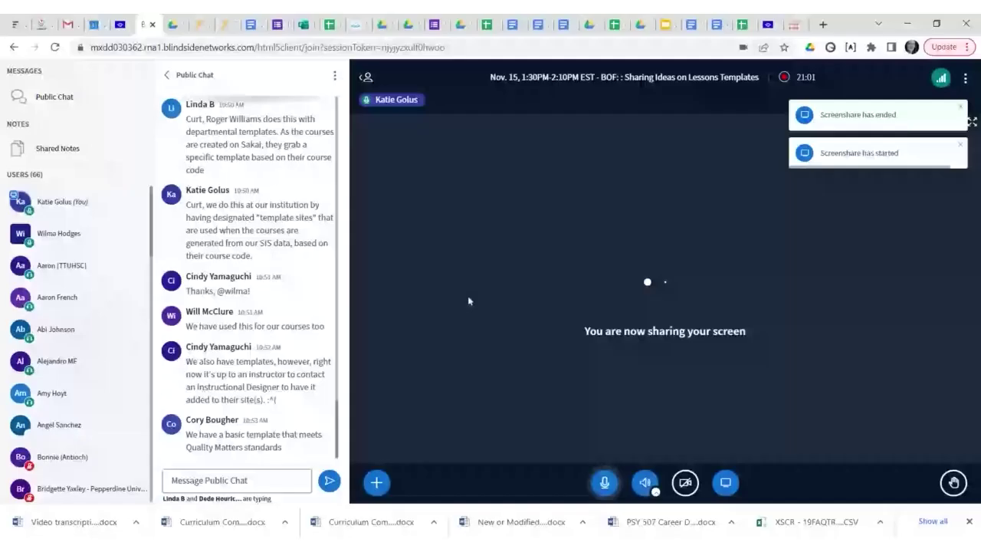
Switch to Antioch University's AULA Course Template - MAP site and examine the Zoom course meeting instructions on its Overview page.
left_click(44, 24)
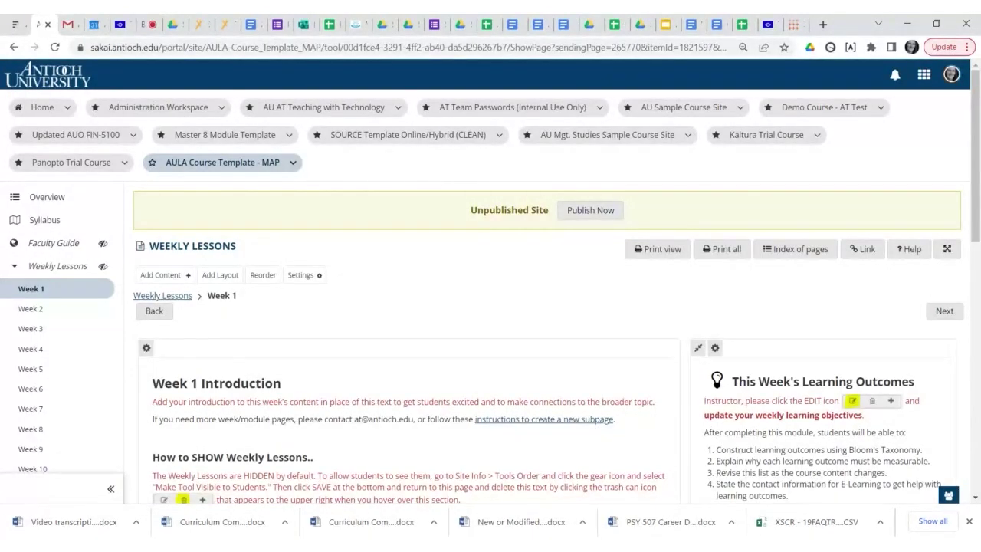
left_click(78, 201)
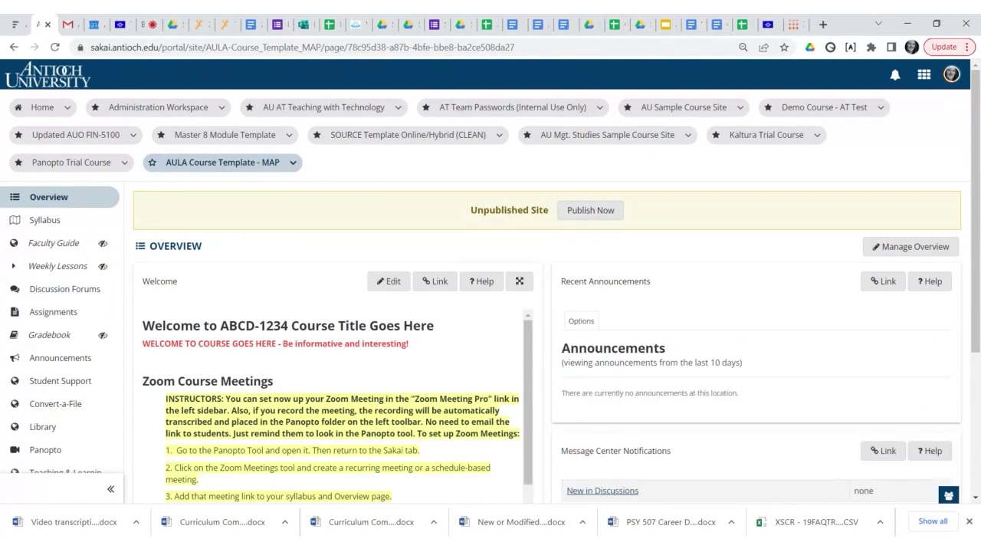
scroll(330, 368, "down", 6)
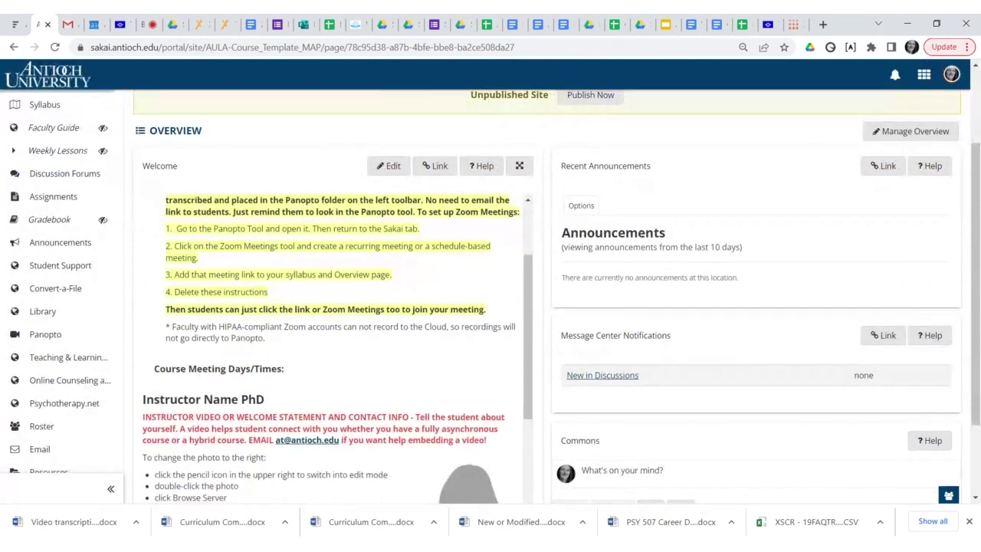
scroll(330, 345, "up", 3)
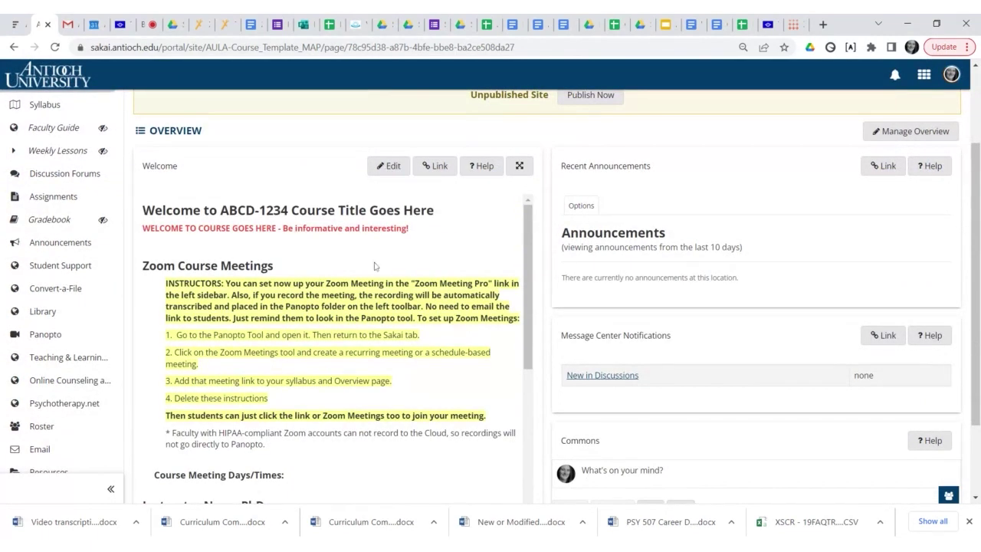
scroll(443, 274, "down", 1)
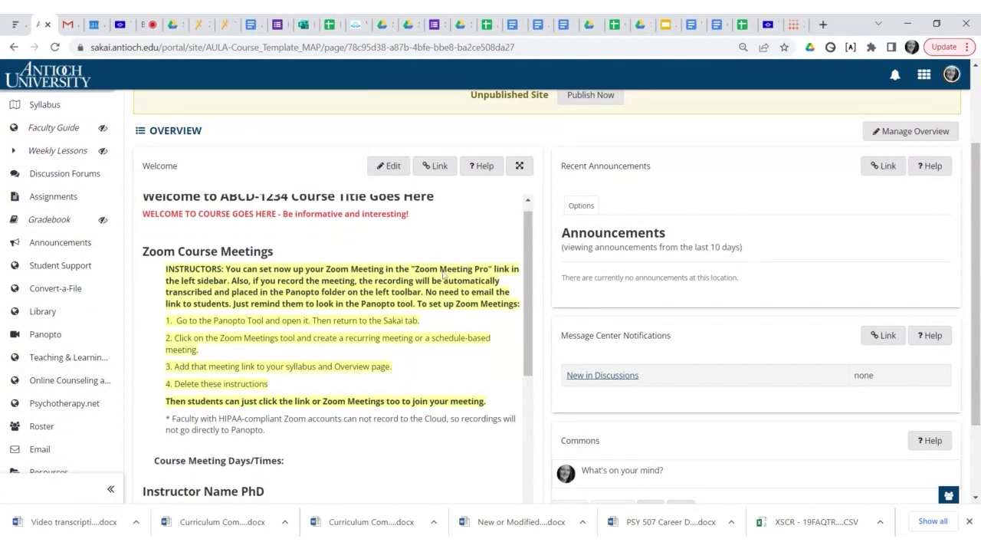
scroll(329, 345, "down", 3)
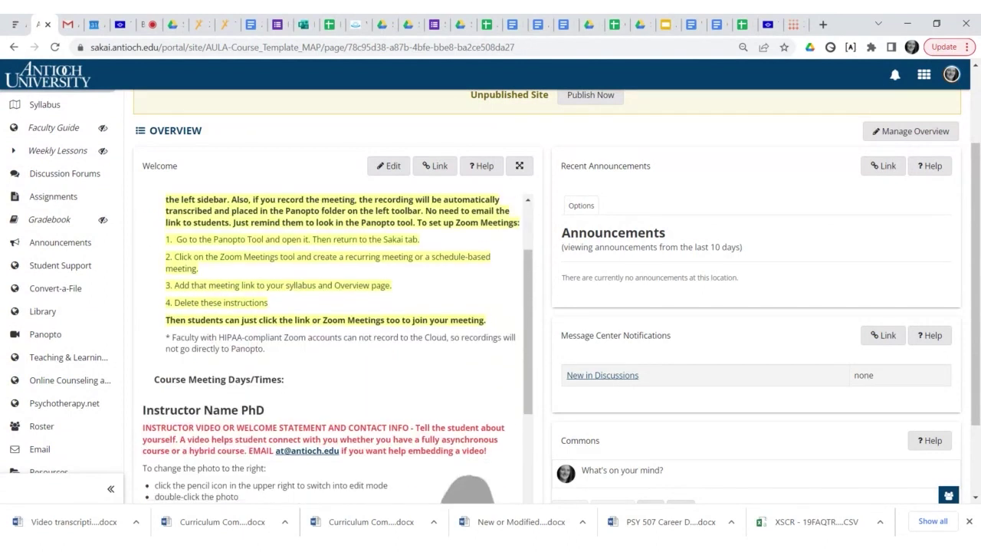
scroll(330, 345, "up", 2)
scroll(334, 351, "down", 3)
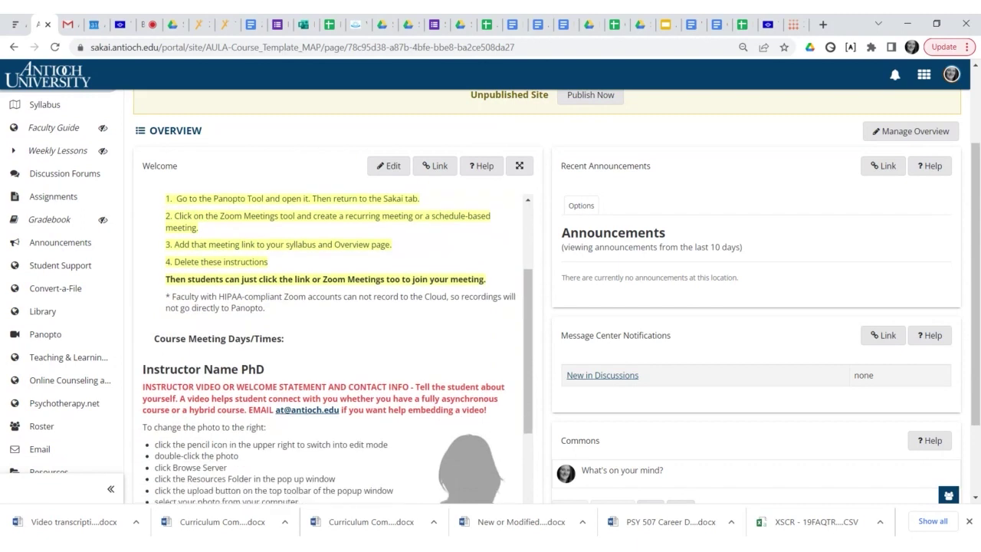
Examine the instructor welcome, photo-change and office hours sections of the Overview's Welcome text.
scroll(334, 349, "down", 5)
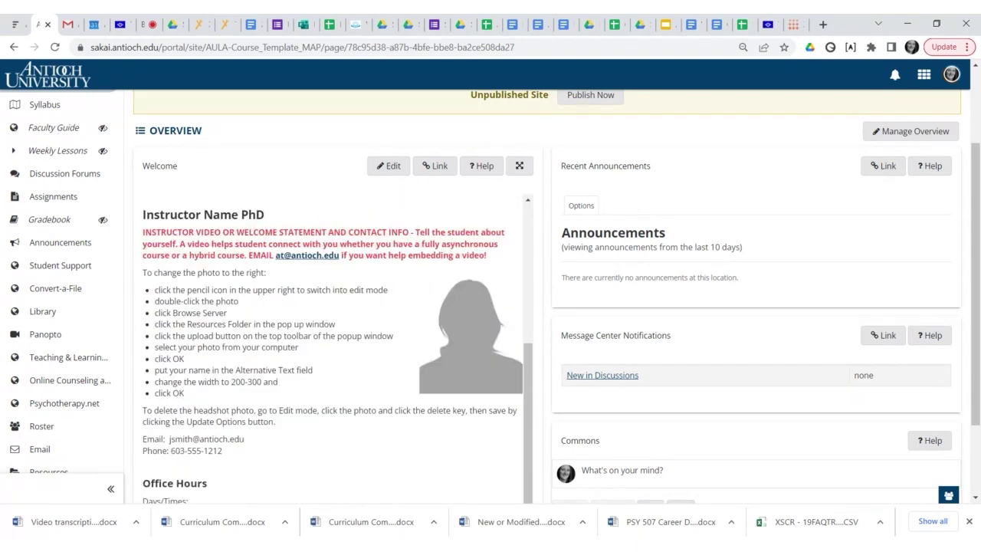
scroll(459, 327, "down", 1)
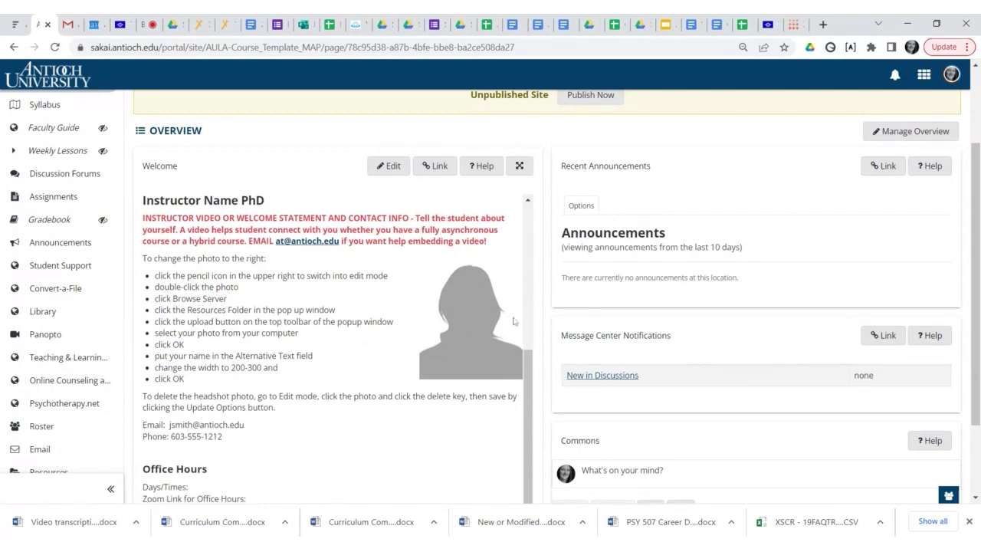
scroll(439, 326, "down", 2)
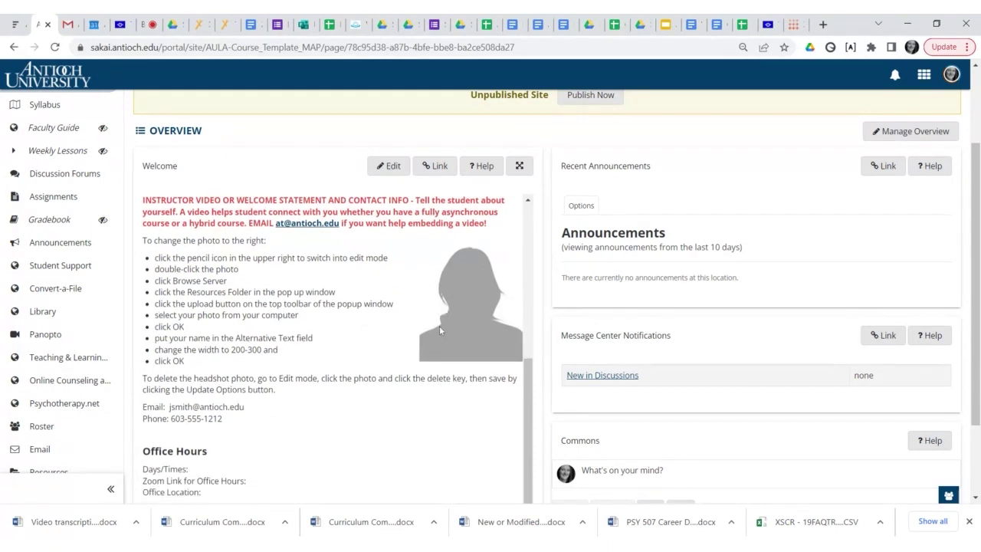
scroll(439, 326, "up", 10)
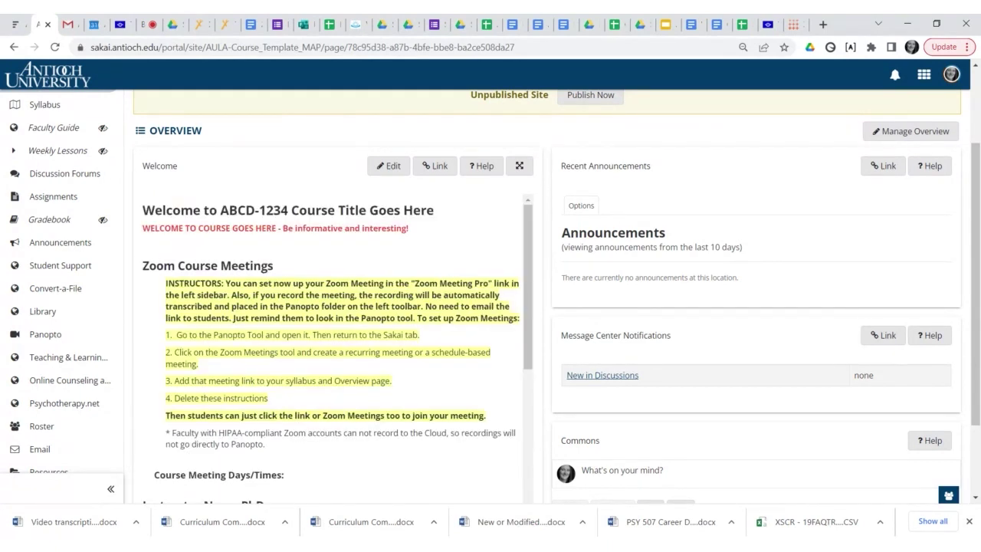
scroll(34, 230, "up", 1)
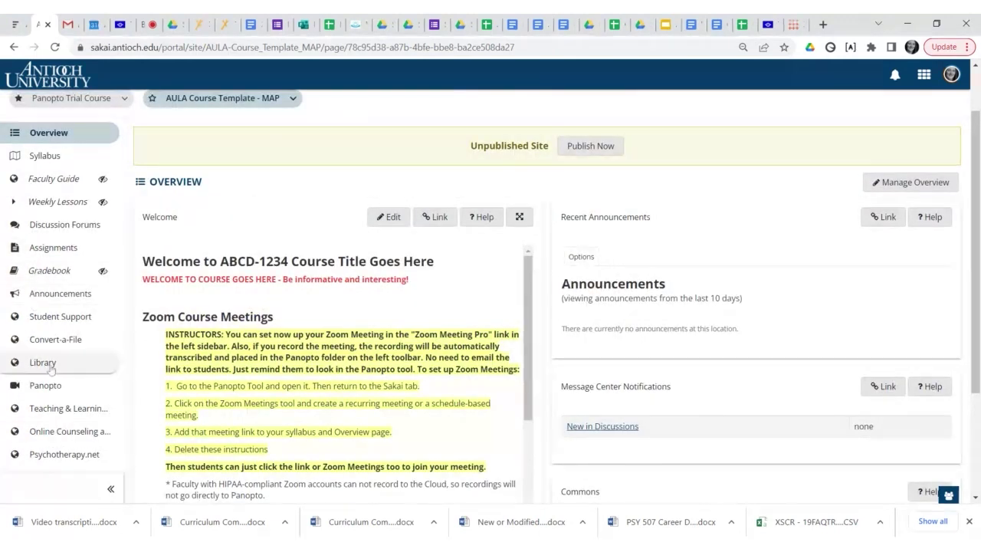
Open Week 1 of the Weekly Lessons and examine its introduction, required readings and videos, learning outcomes and checklist.
left_click(54, 202)
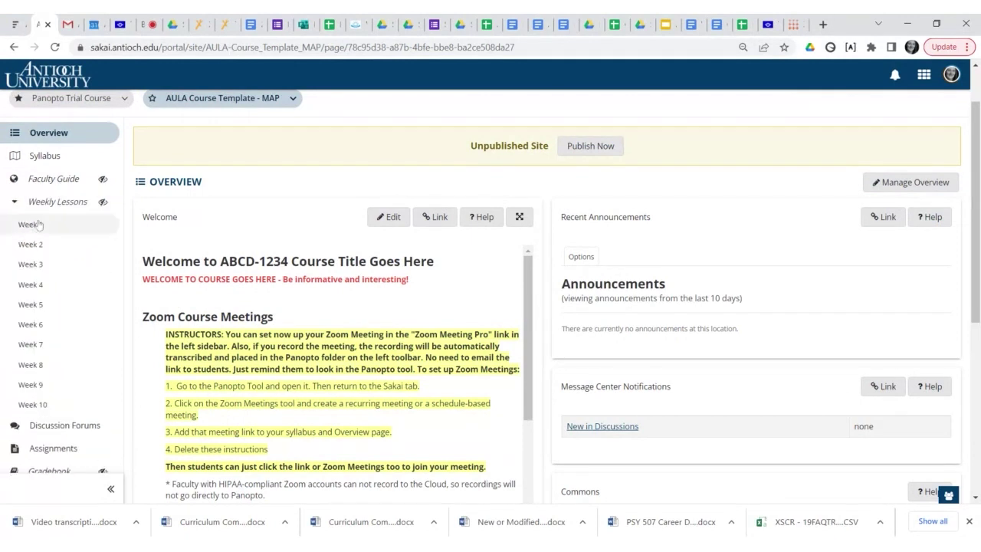
left_click(33, 226)
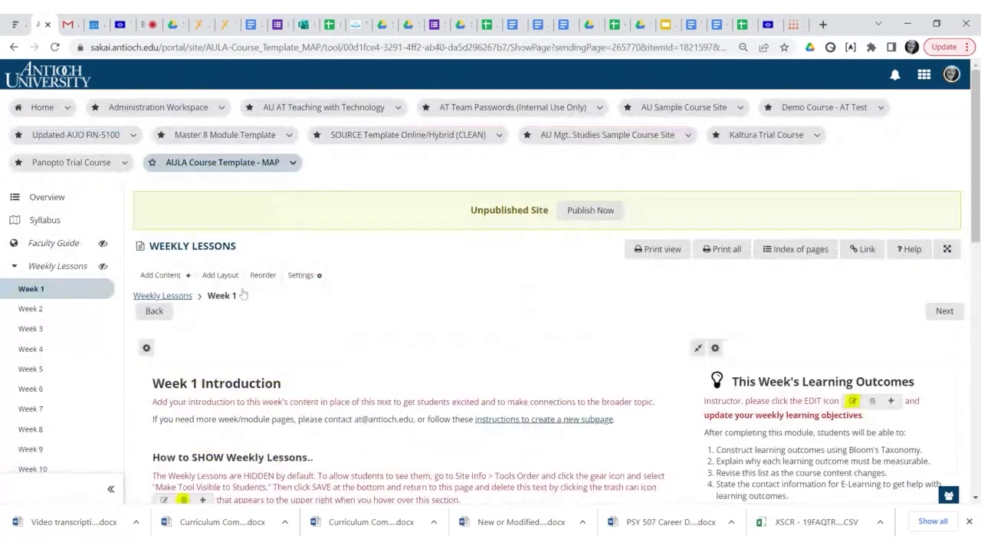
scroll(473, 318, "down", 1)
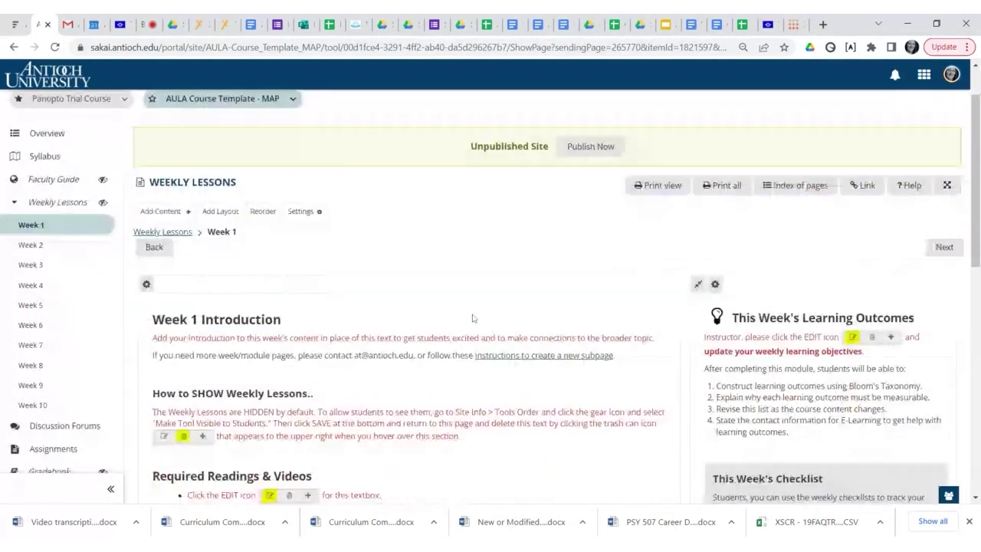
scroll(473, 318, "down", 1)
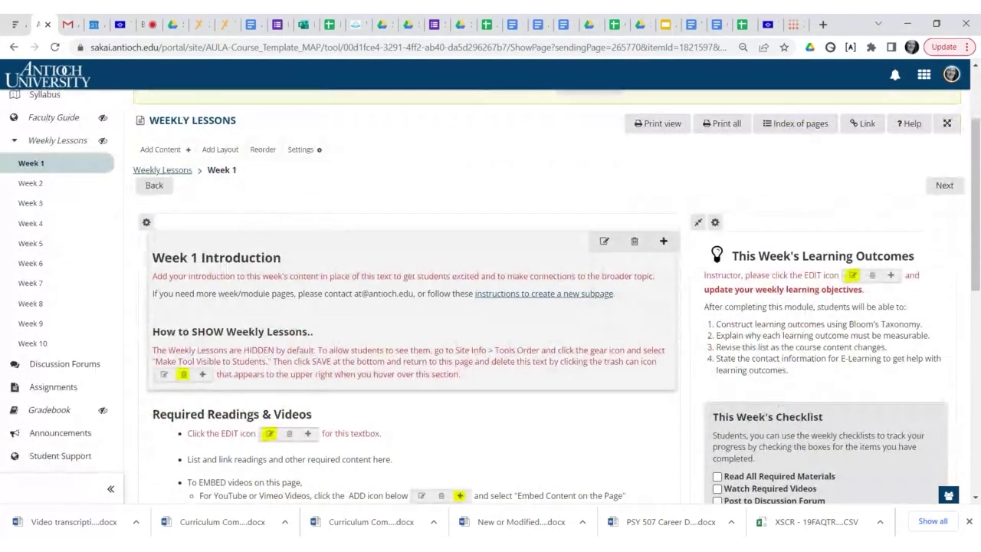
mouse_move(429, 314)
scroll(511, 330, "down", 1)
scroll(512, 330, "down", 1)
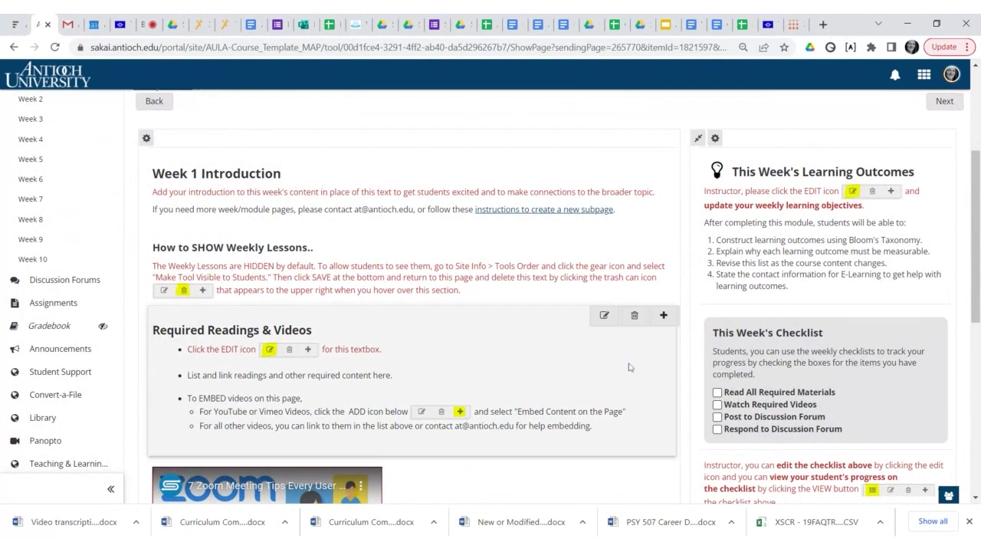
scroll(630, 367, "down", 1)
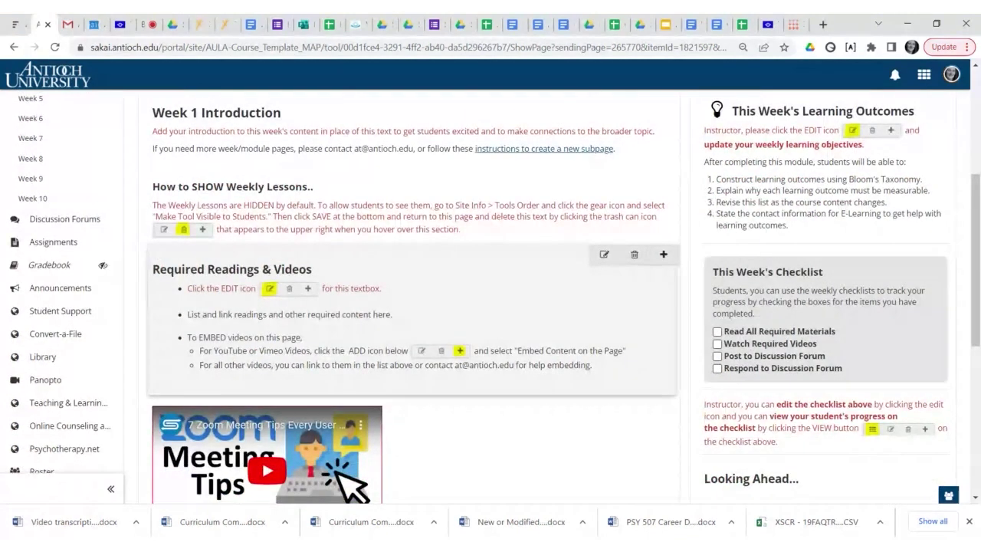
scroll(630, 367, "down", 1)
Open Week 9 of the Weekly Lessons and examine its section headings and checklist.
left_click(80, 102)
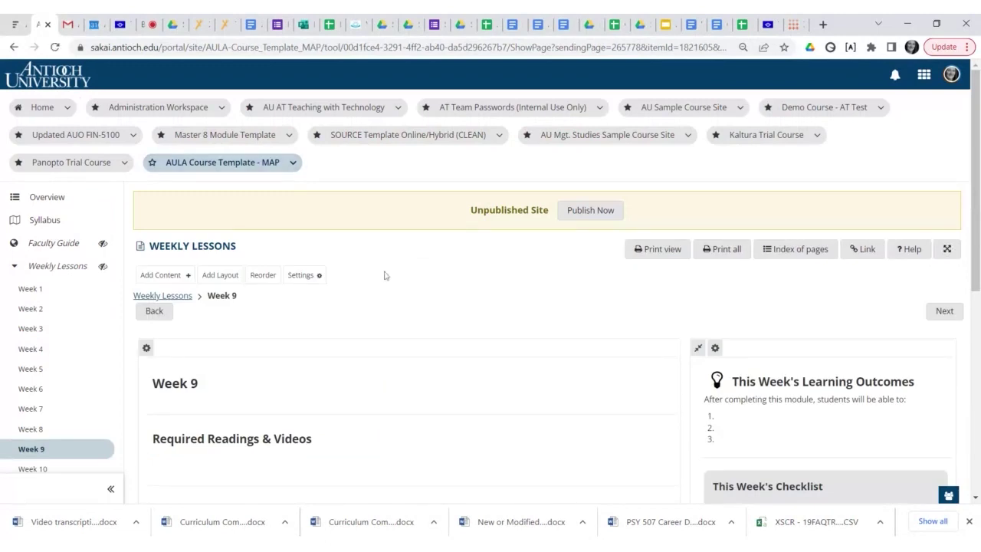
scroll(383, 276, "down", 2)
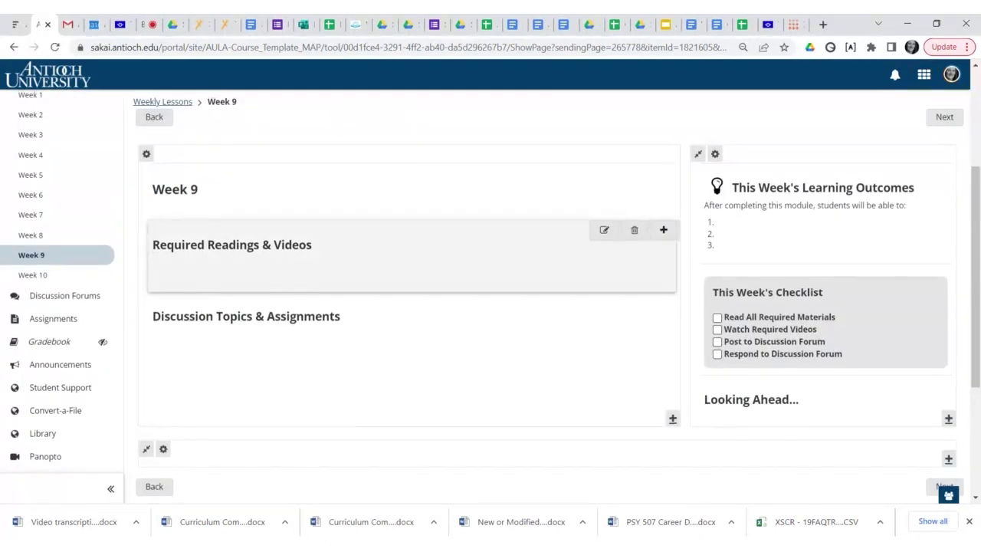
scroll(383, 269, "up", 2)
Go back to the Week 1 lesson page and open the template site's Discussion Forums.
left_click(79, 176)
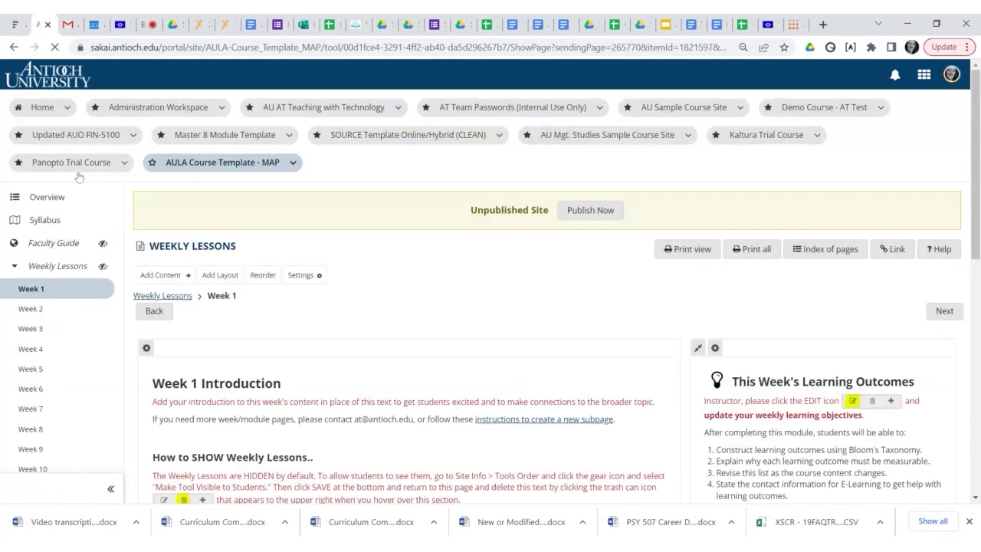
scroll(62, 252, "down", 2)
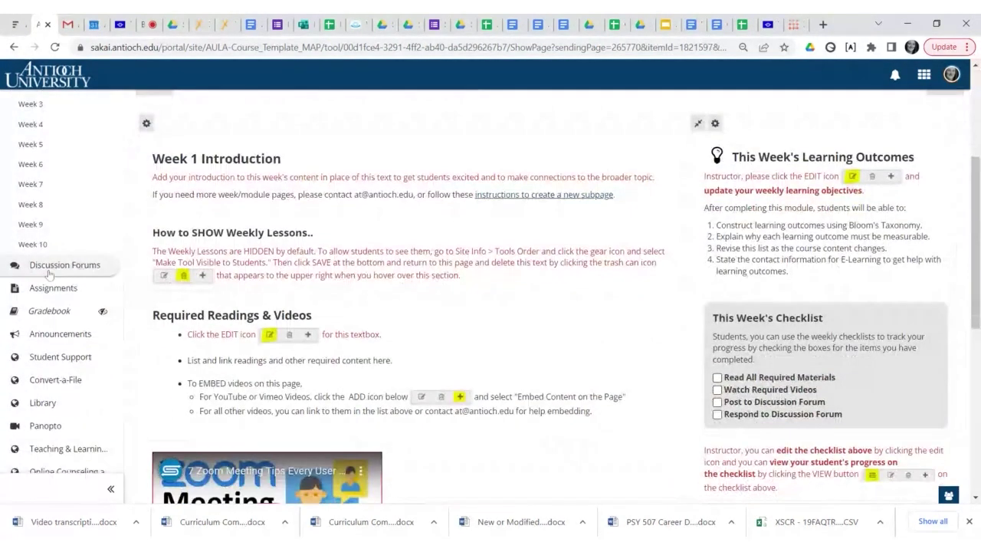
left_click(50, 268)
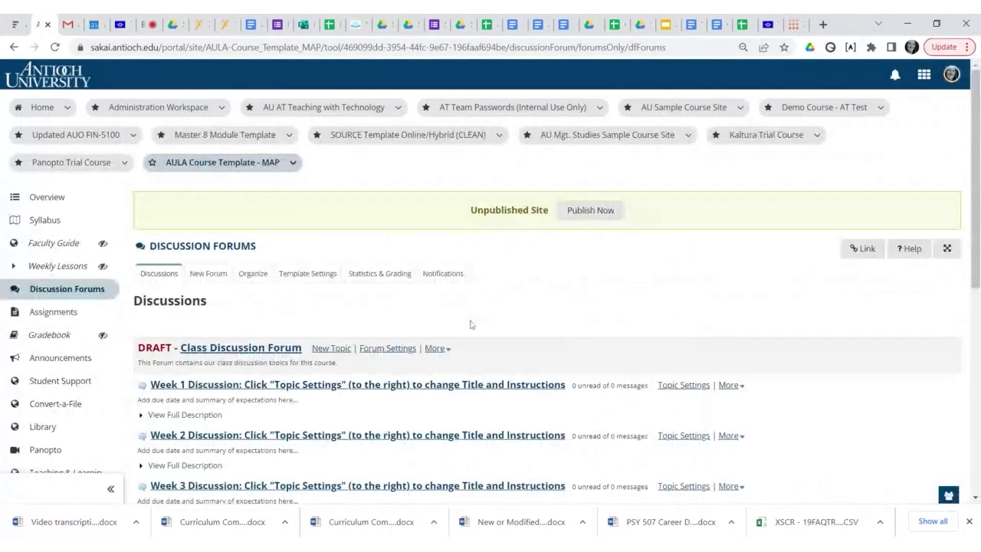
Examine the weekly discussion topics and their placeholder instructions in the template's Class Discussion Forum.
scroll(469, 325, "down", 3)
scroll(471, 325, "down", 1)
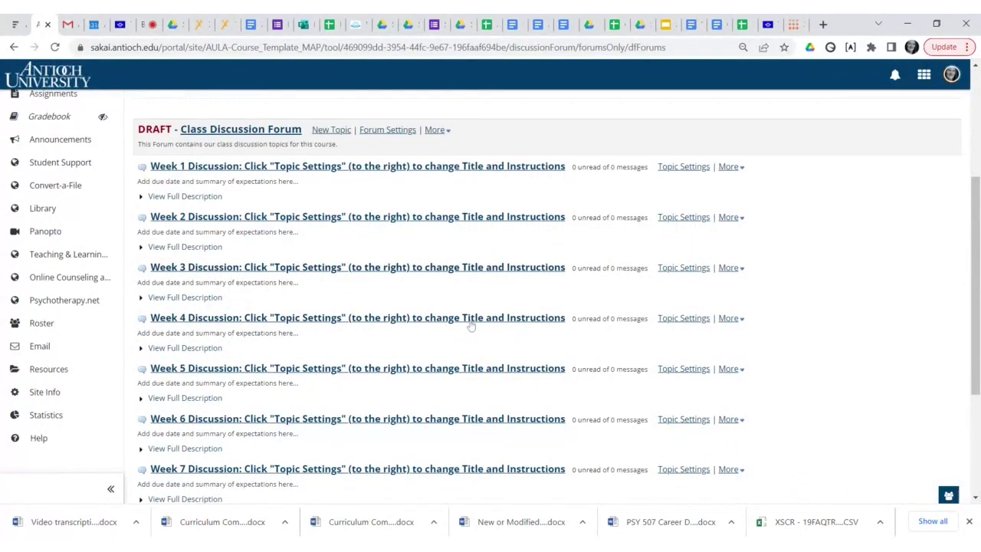
scroll(297, 207, "down", 1)
scroll(297, 206, "up", 1)
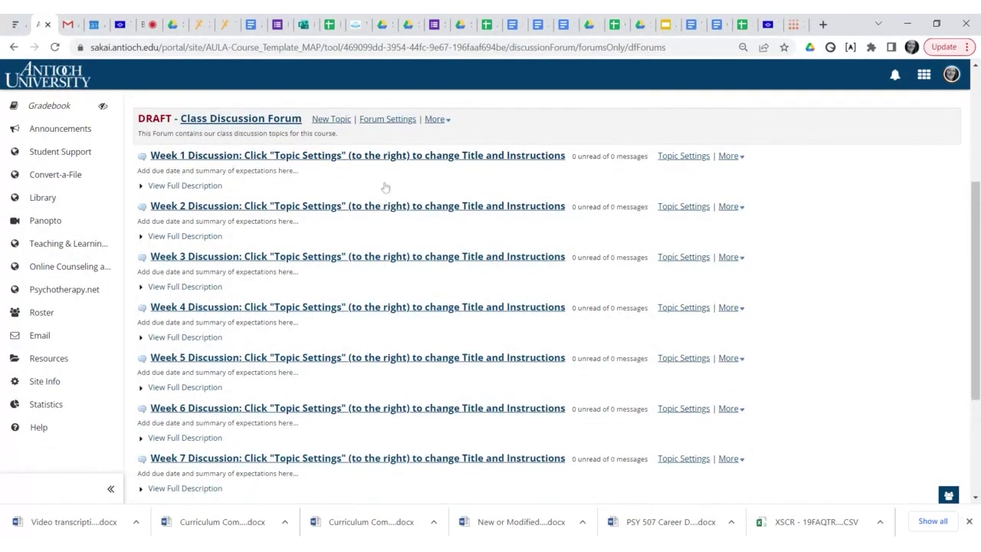
scroll(386, 187, "up", 1)
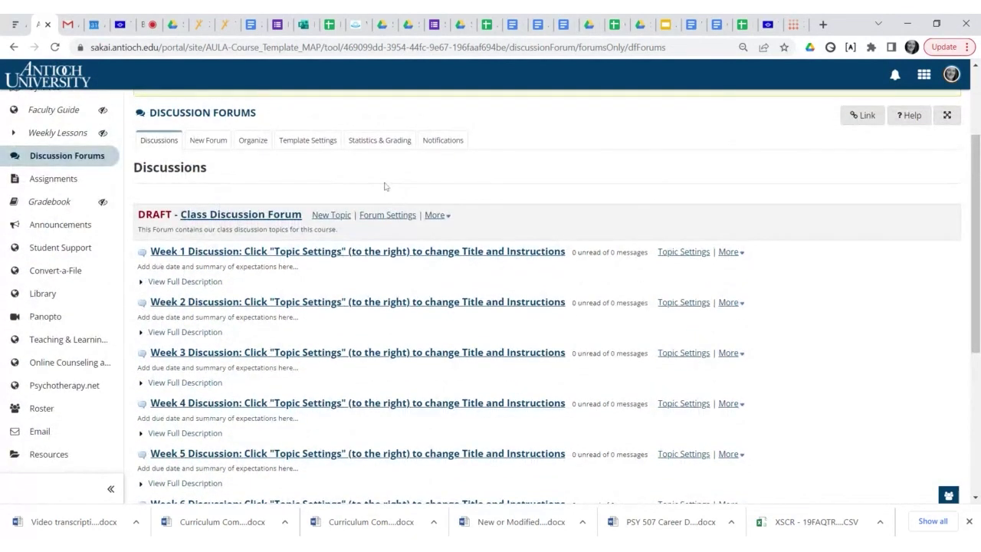
Open the template site's Assignments and examine the sample assignment for duplicating and the site's tool list.
left_click(65, 179)
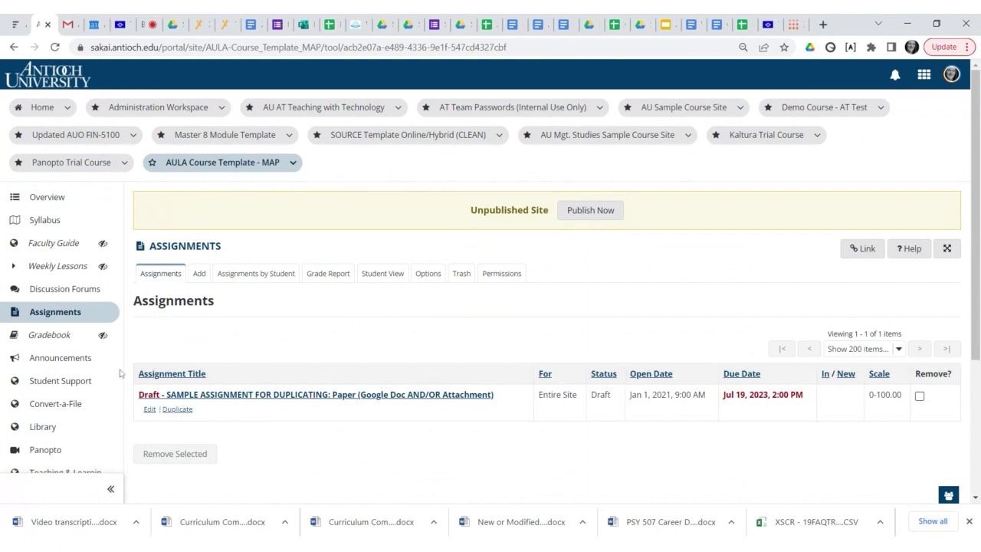
scroll(100, 447, "down", 1)
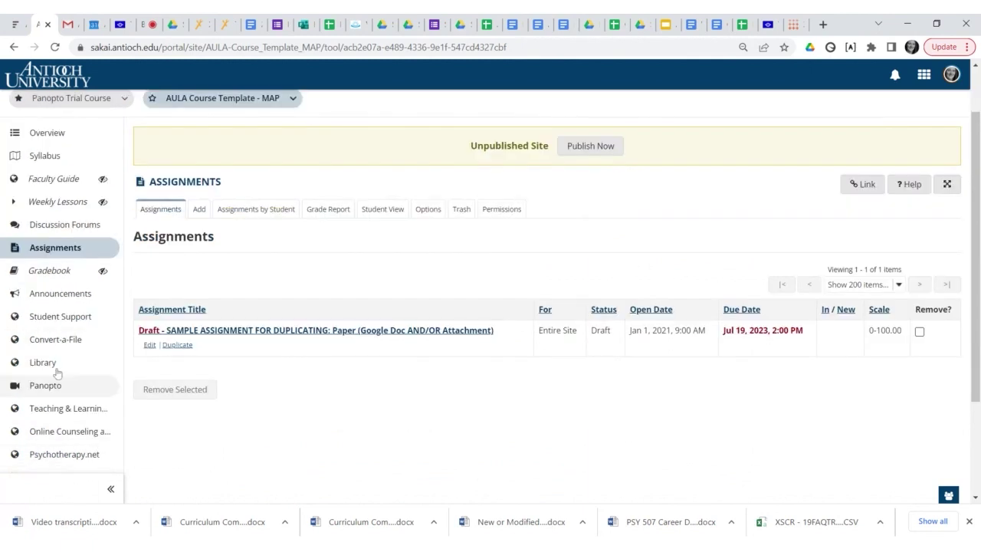
scroll(55, 448, "up", 1)
scroll(55, 447, "up", 1)
scroll(56, 452, "down", 2)
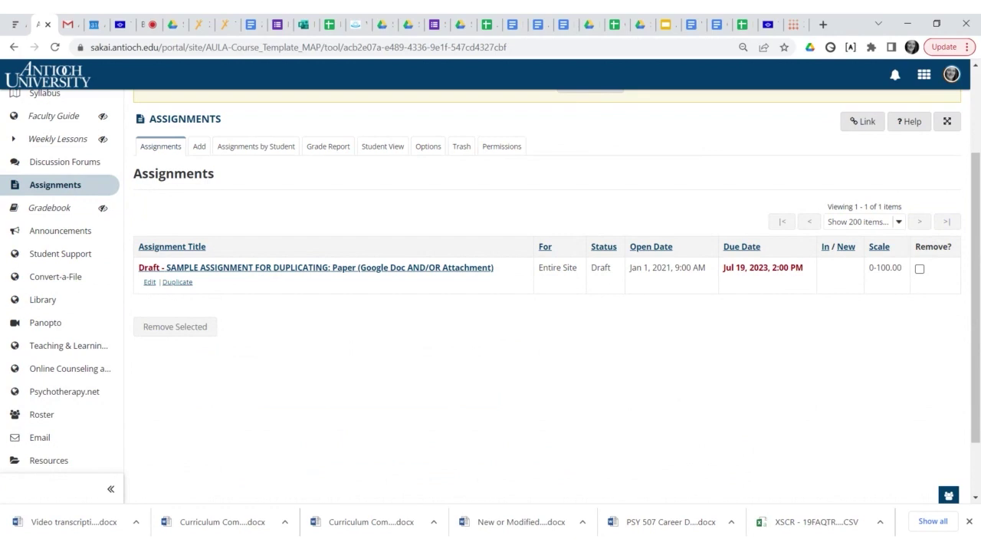
scroll(201, 220, "up", 2)
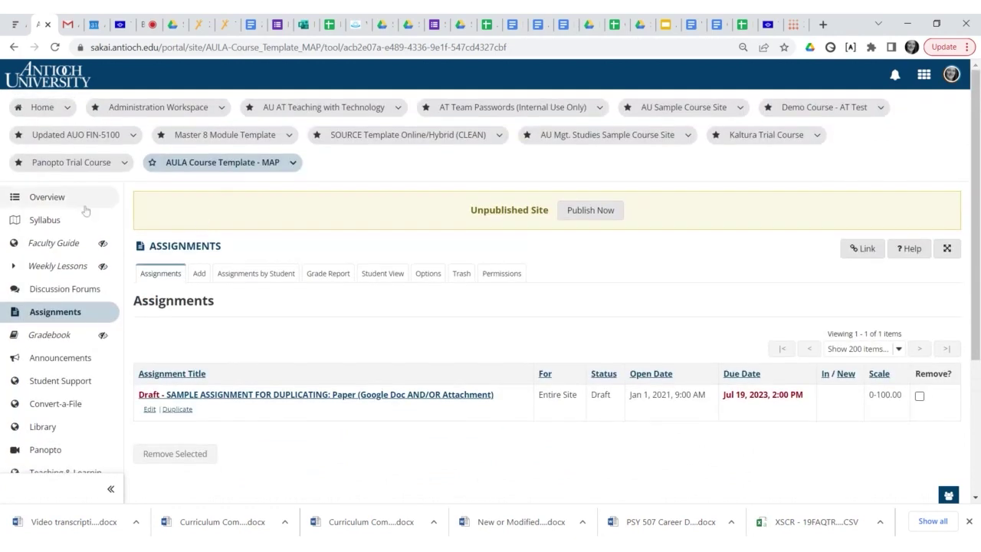
Return to the template site's Overview and switch to the web conference session on Lessons templates.
left_click(61, 197)
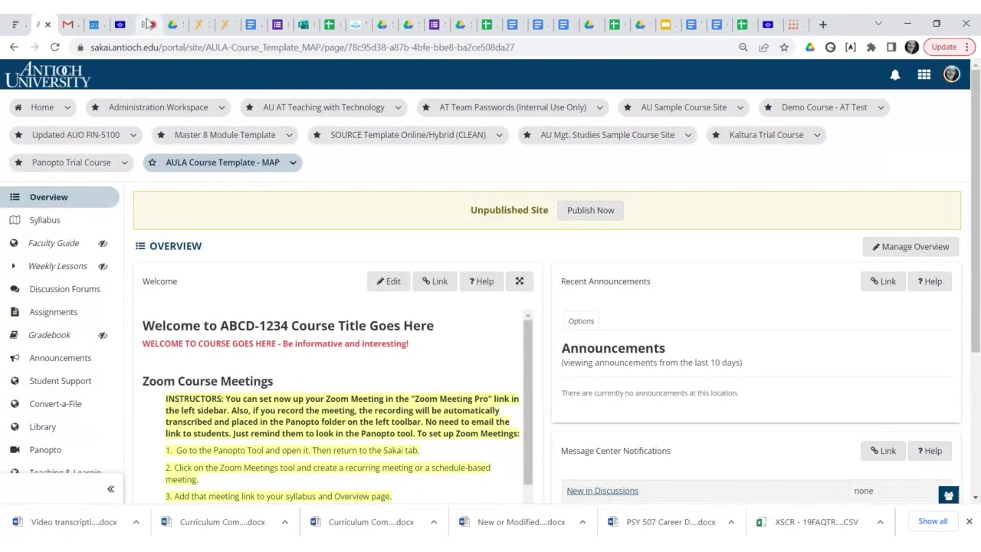
left_click(148, 24)
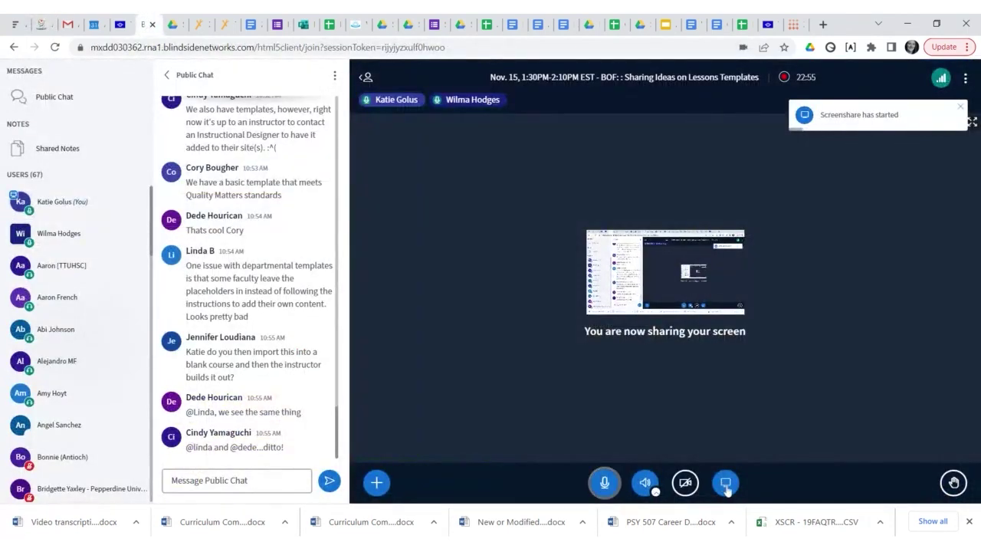
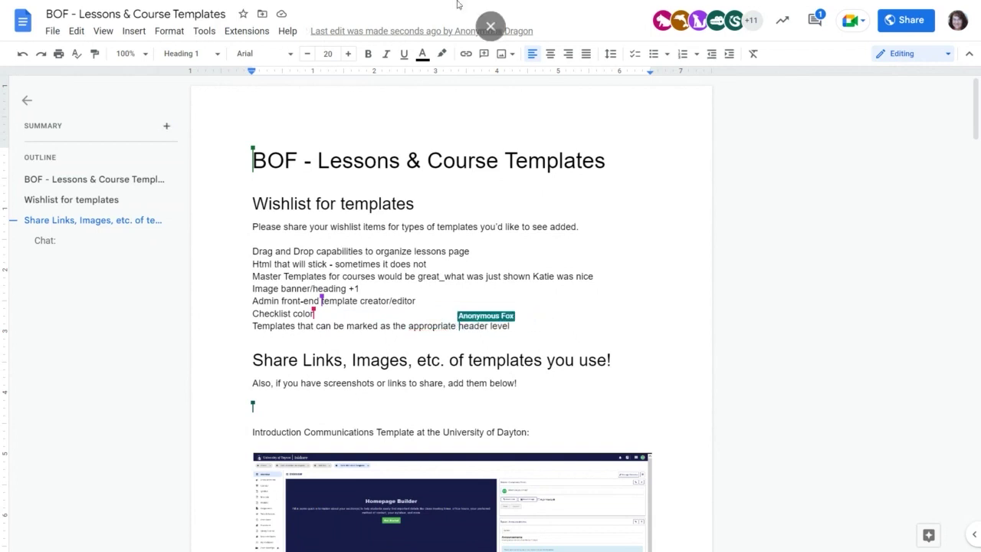
Switch to the Demo Sakai site, set the account's theme preference to Dark Theme, and reopen the Painting Trees site.
left_click(492, 44)
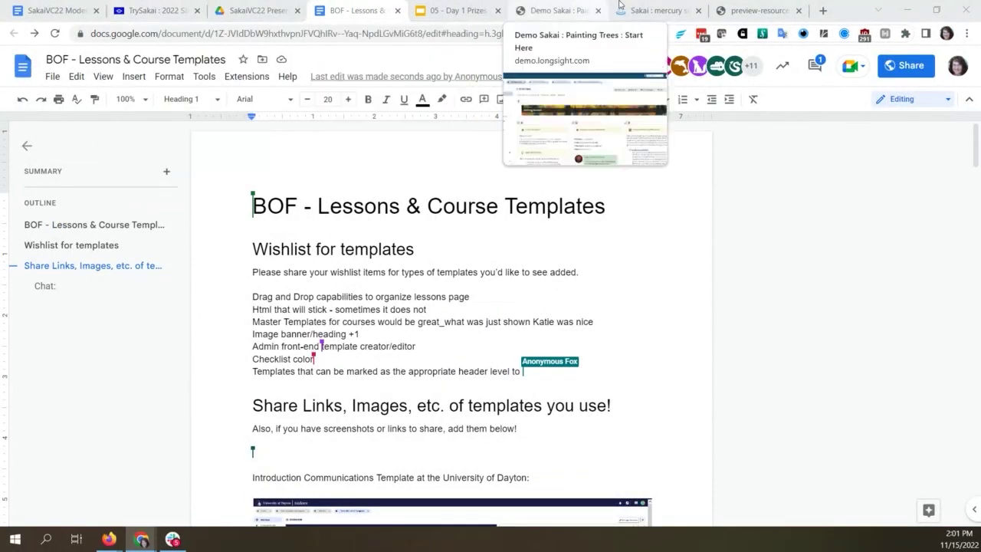
left_click(556, 10)
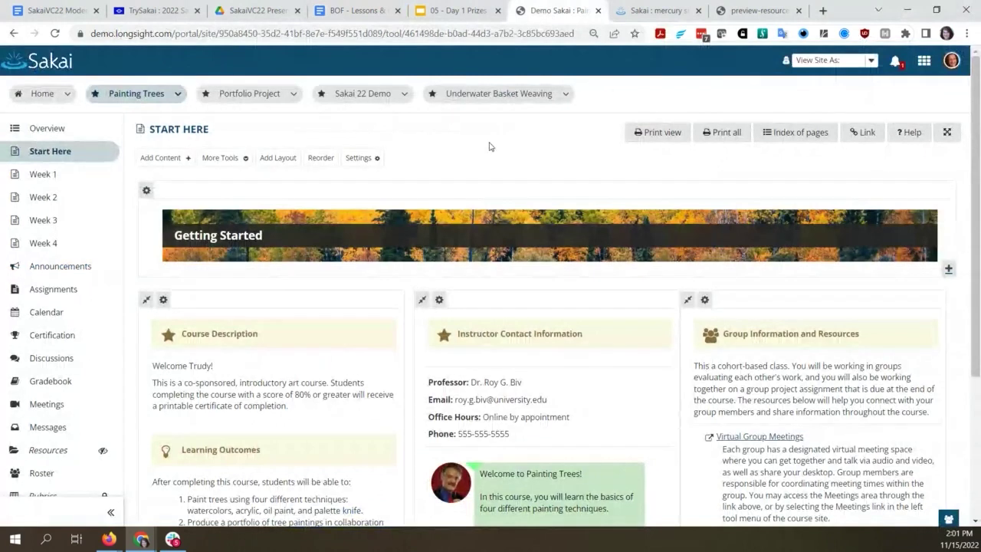
left_click(952, 61)
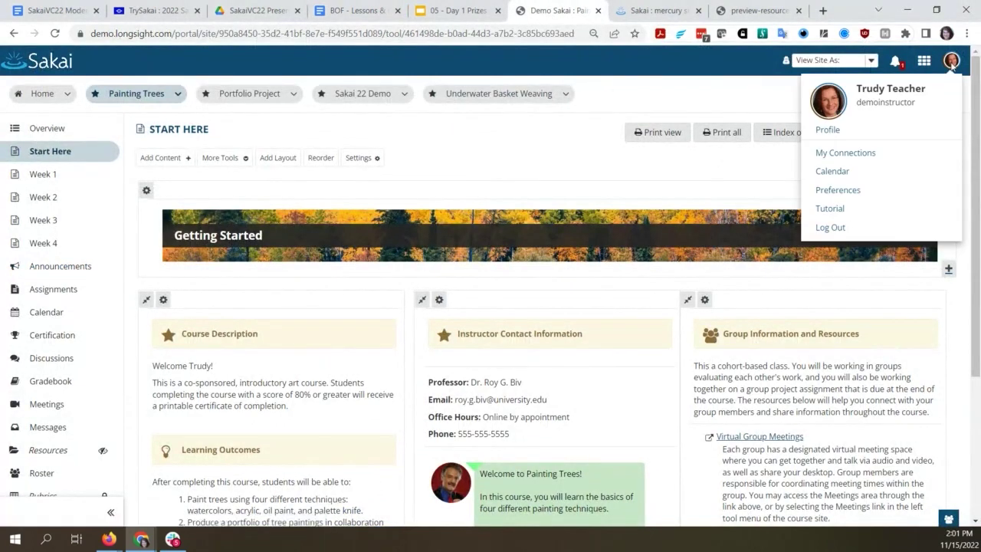
left_click(840, 198)
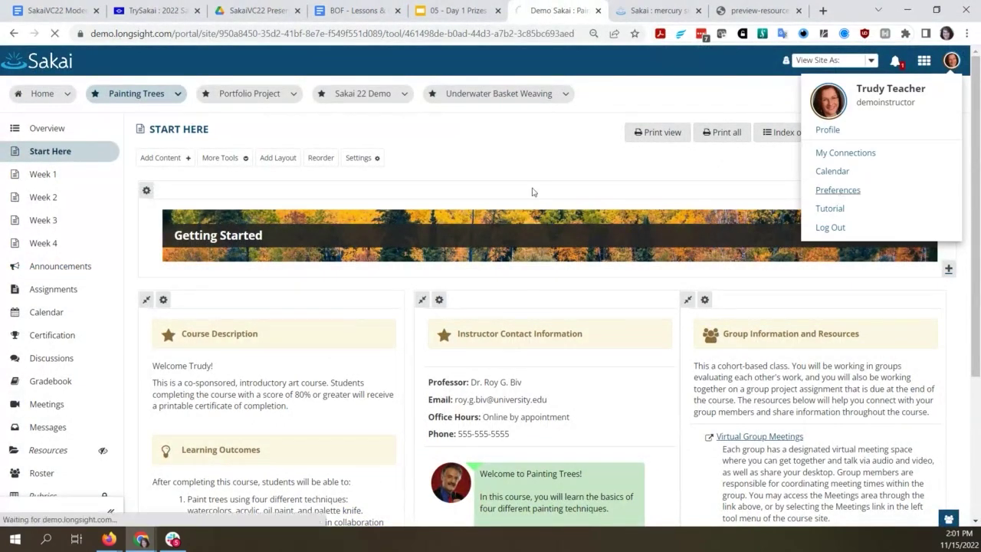
left_click(351, 157)
left_click(160, 248)
left_click(176, 278)
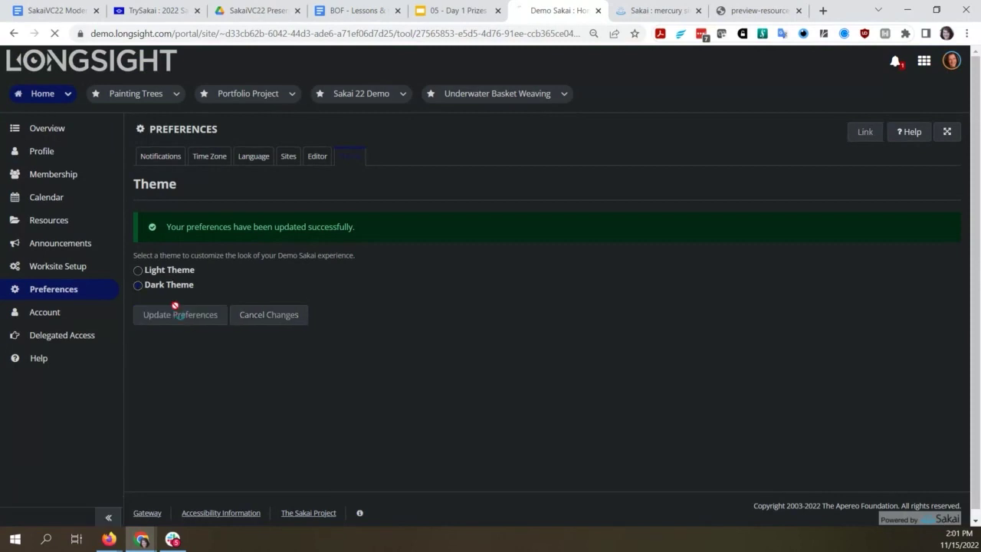
left_click(140, 98)
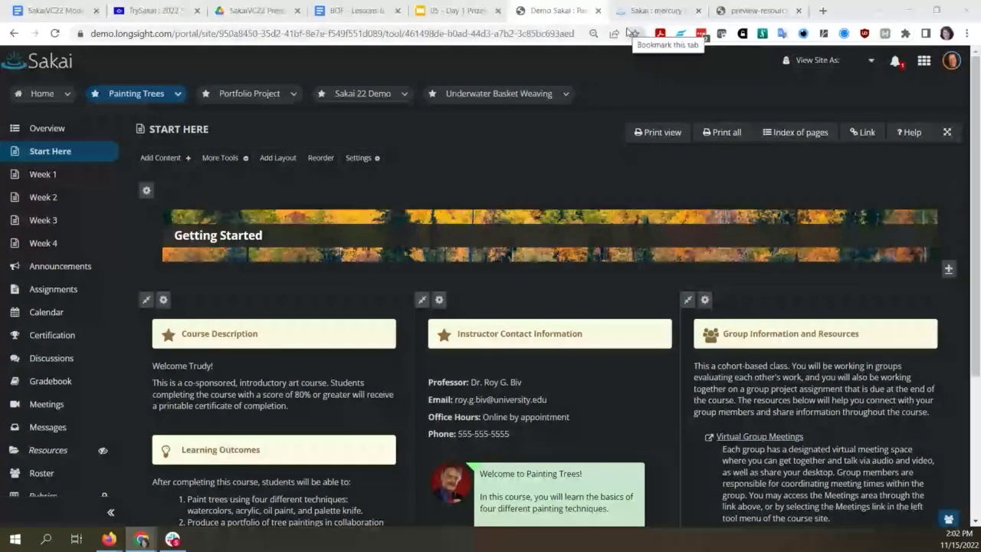
In the BOF - Lessons & Course Templates document, add "Create Confluence space for sharing examples and best practices" as the last wishlist item.
left_click(349, 10)
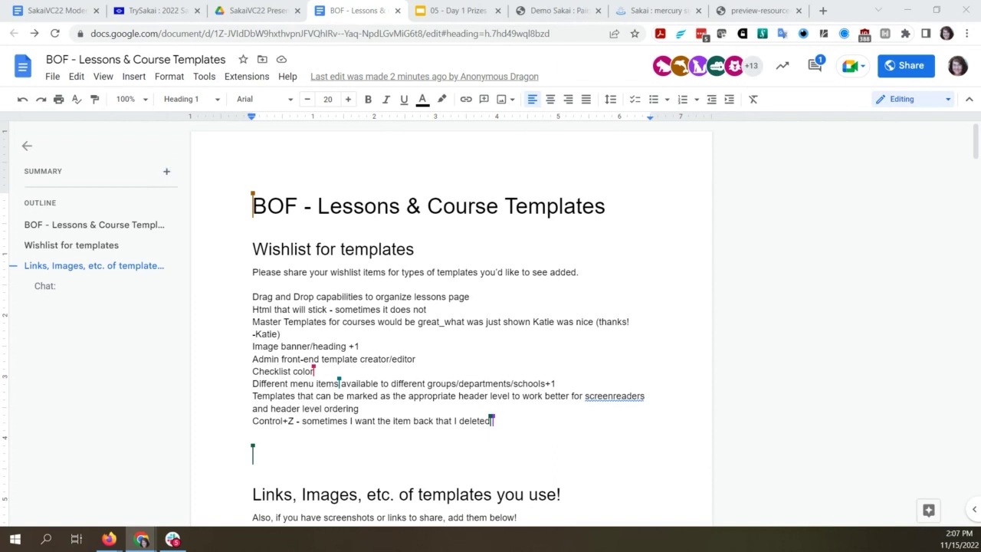
double_click(315, 445)
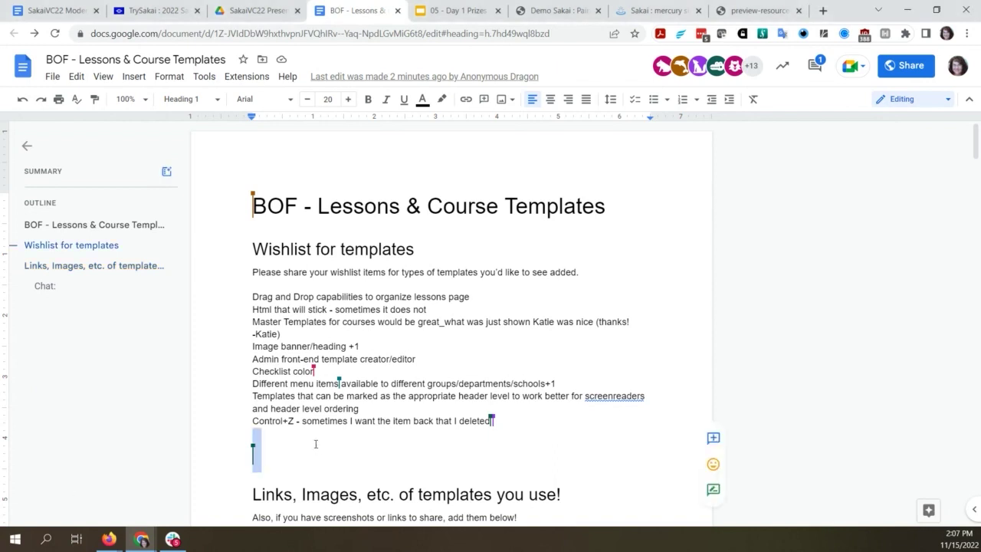
left_click(315, 444)
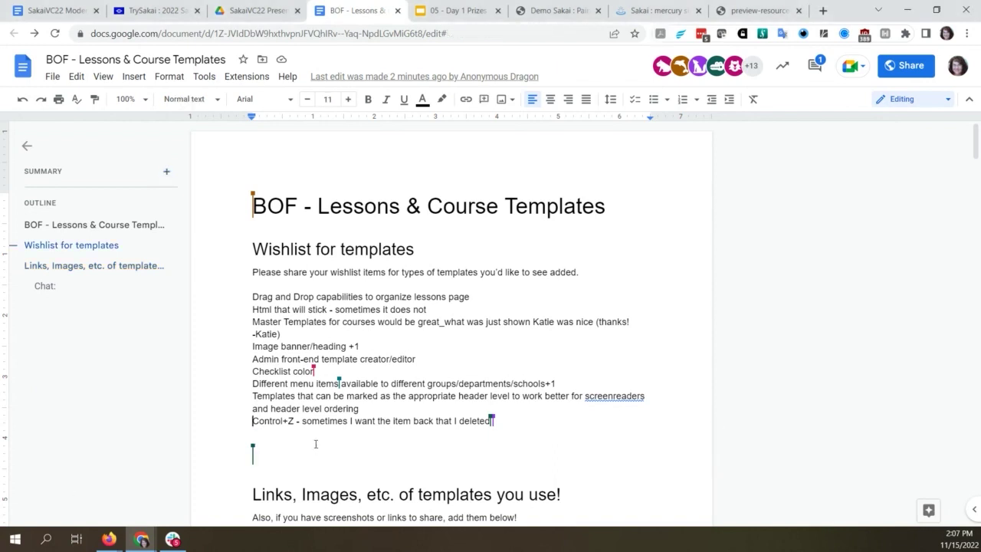
key("Return")
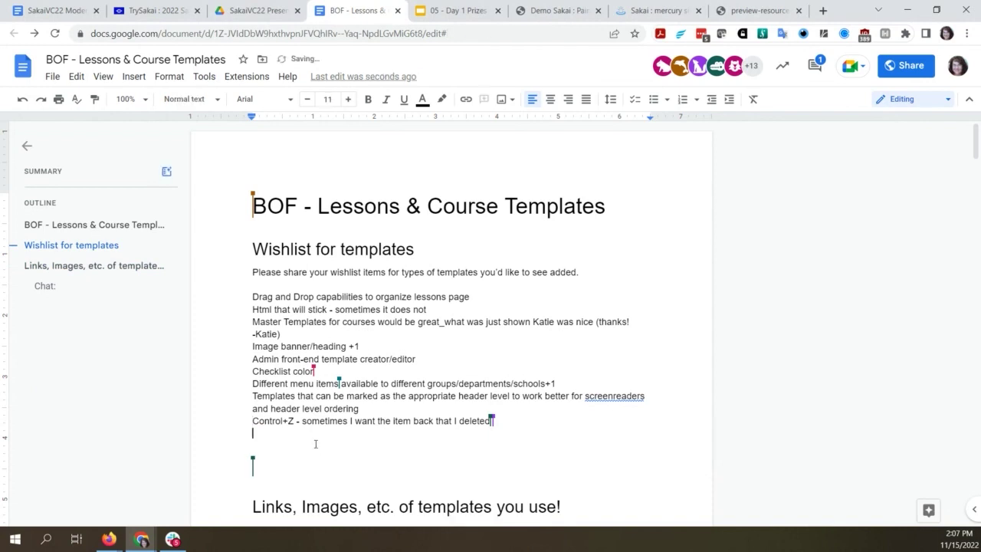
type("Create Confluence space for sharing ex")
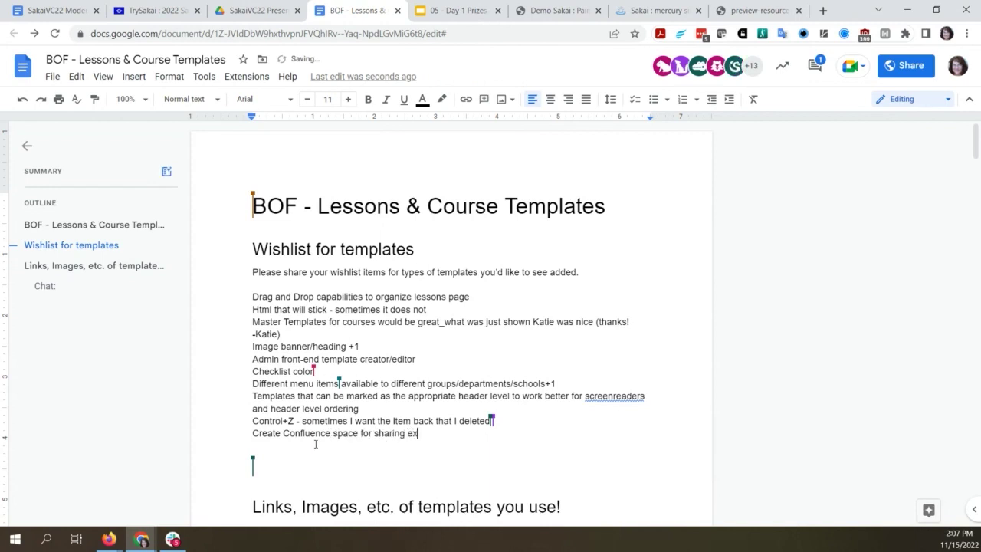
type("amples and best practices")
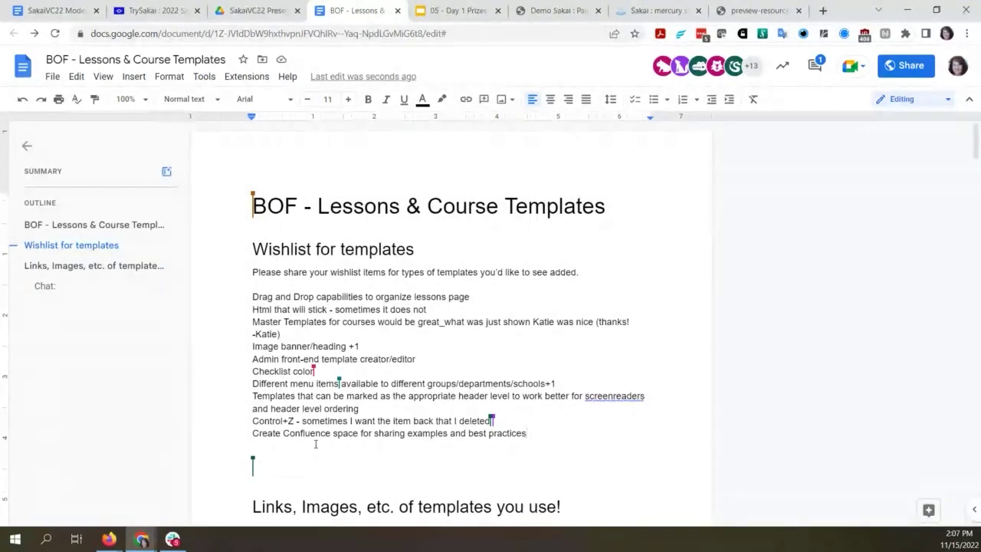
Examine the University of Dayton template screenshots and module example in the document, returning to the wishlist.
scroll(530, 368, "down", 2)
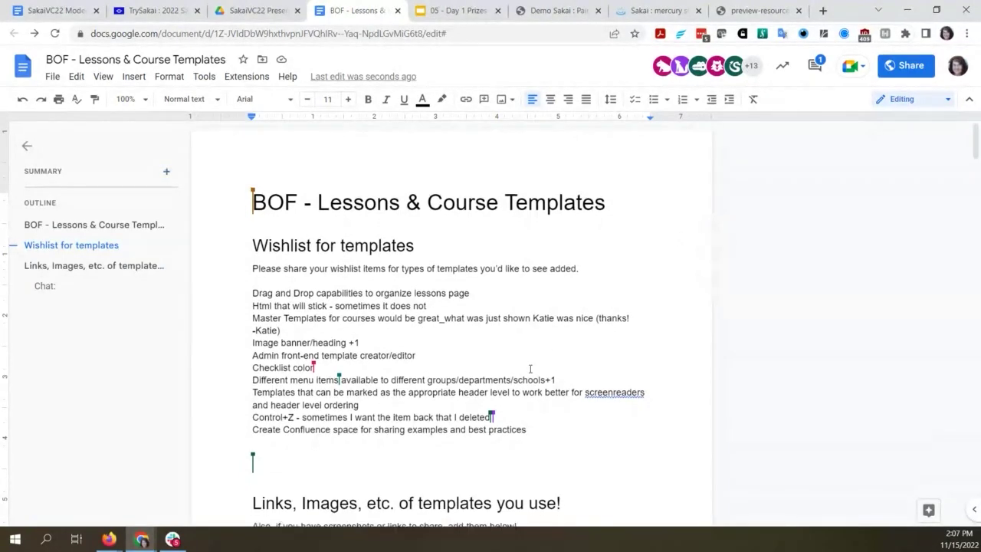
scroll(556, 374, "down", 8)
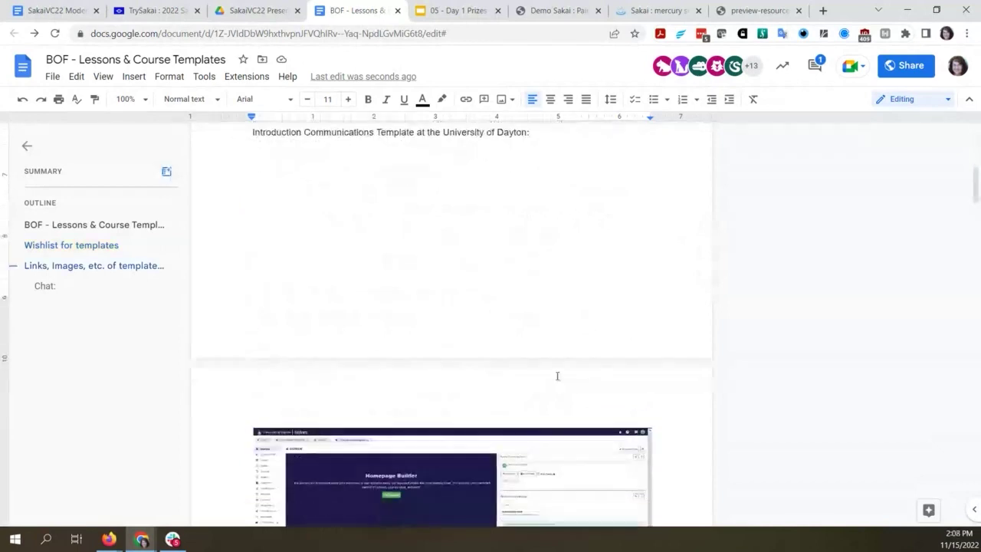
scroll(559, 377, "down", 3)
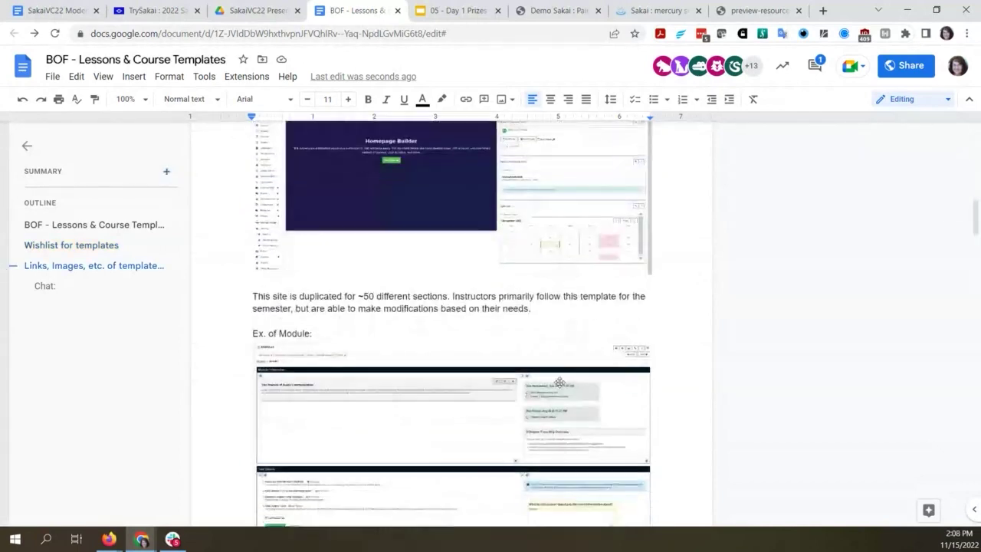
scroll(577, 386, "up", 10)
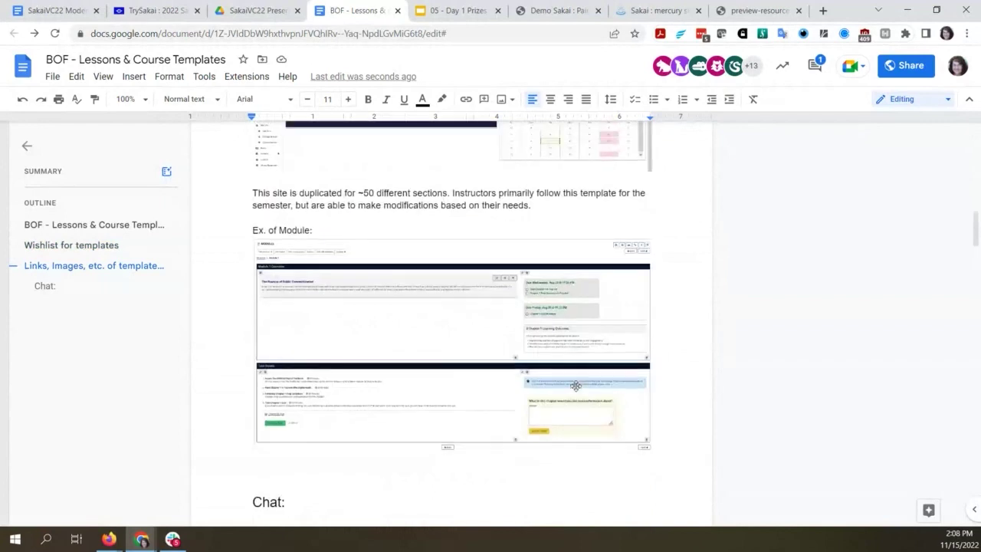
scroll(576, 387, "up", 4)
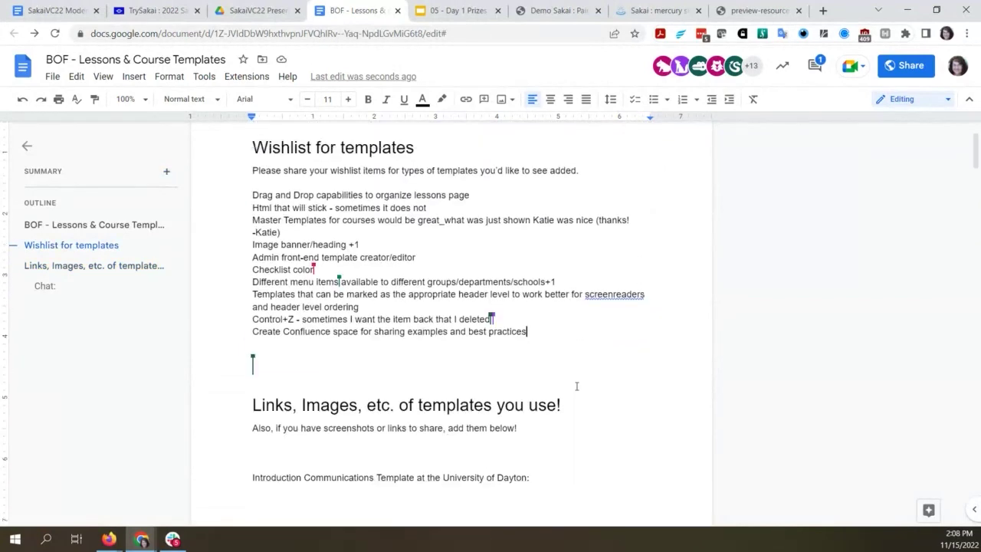